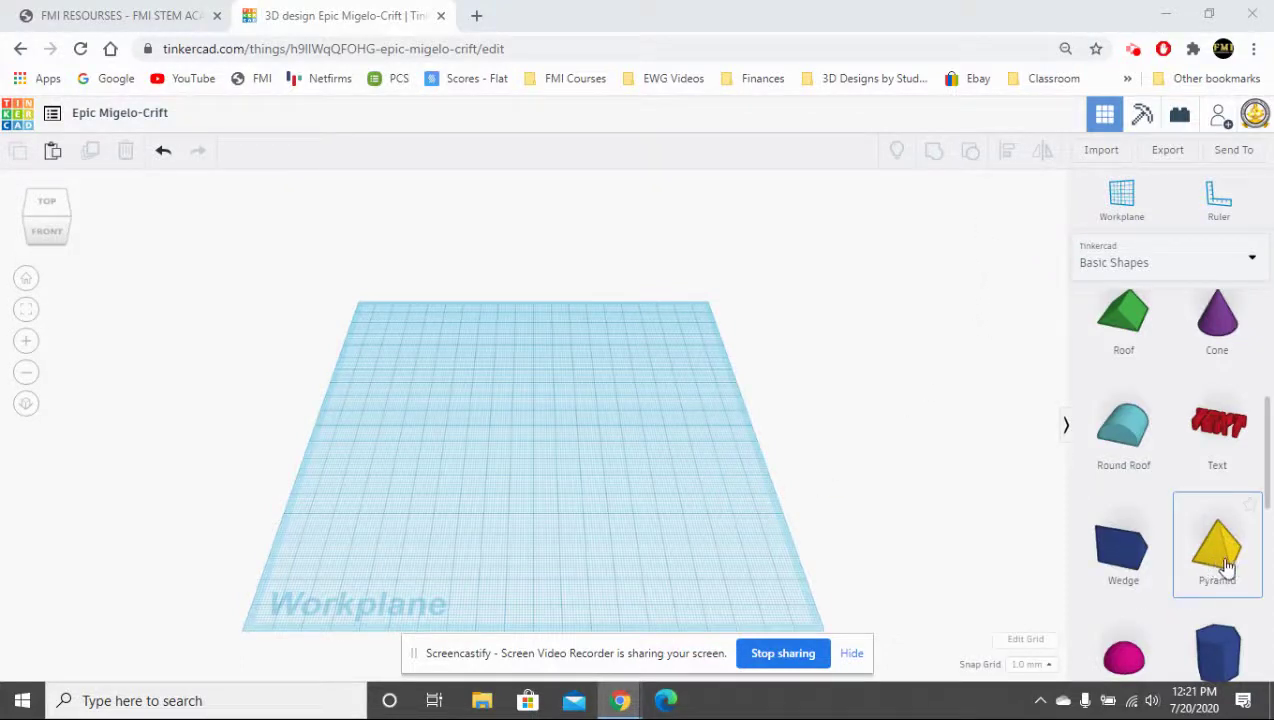
Add a yellow pyramid from Basic Shapes to the workplane
left_click_drag(1221, 567, 413, 418)
scroll(572, 473, "up", 2)
scroll(573, 481, "up", 1)
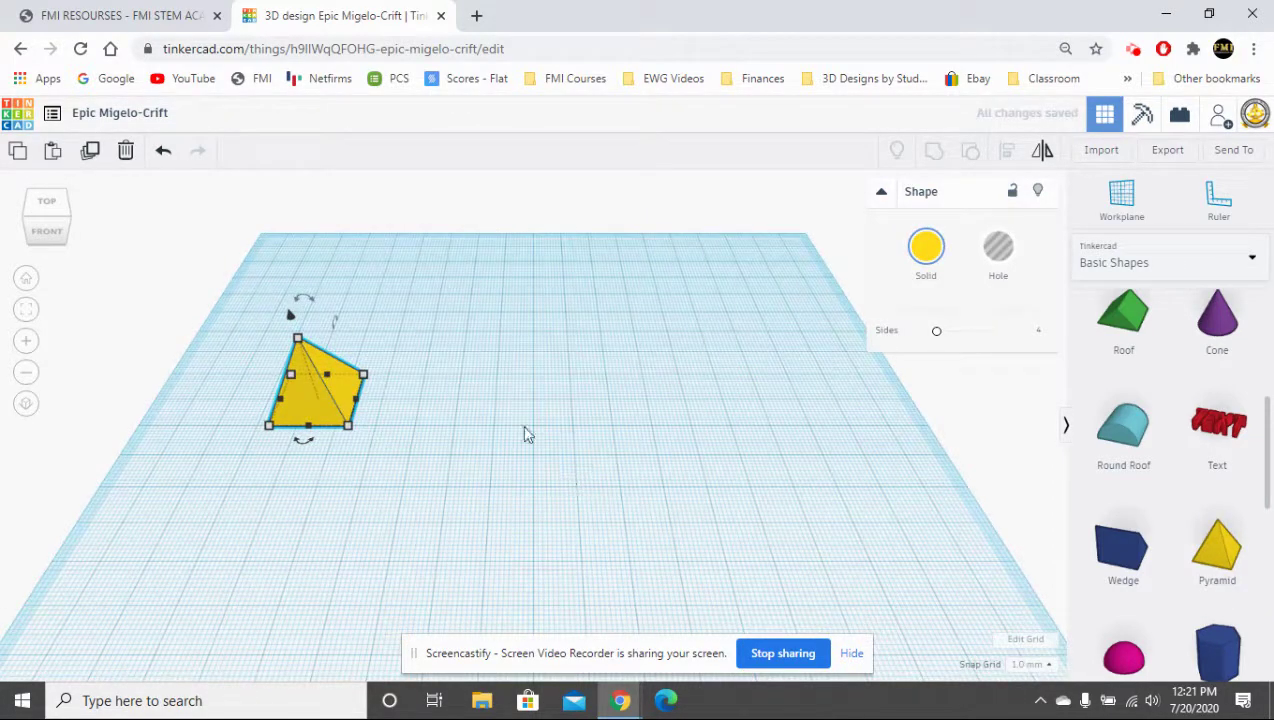
Resize the pyramid's base from 20 by 20 to 65 by 65 mm
mouse_move(348, 428)
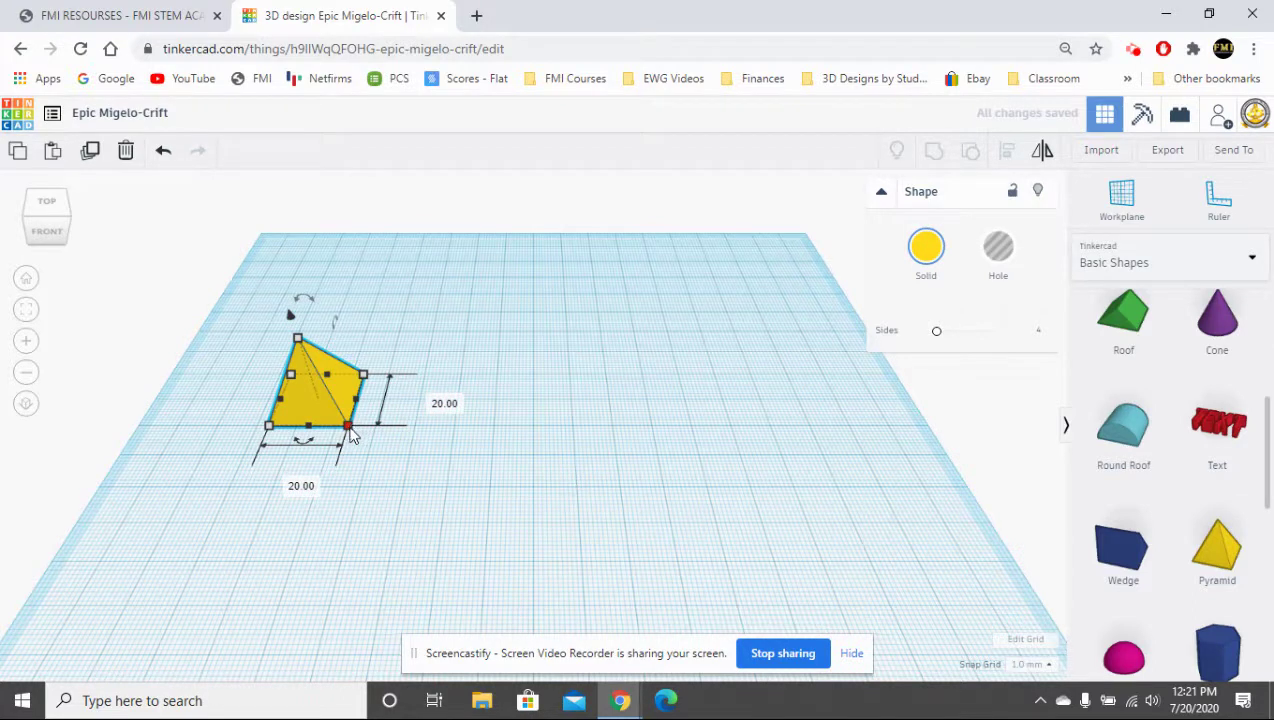
left_click(291, 481)
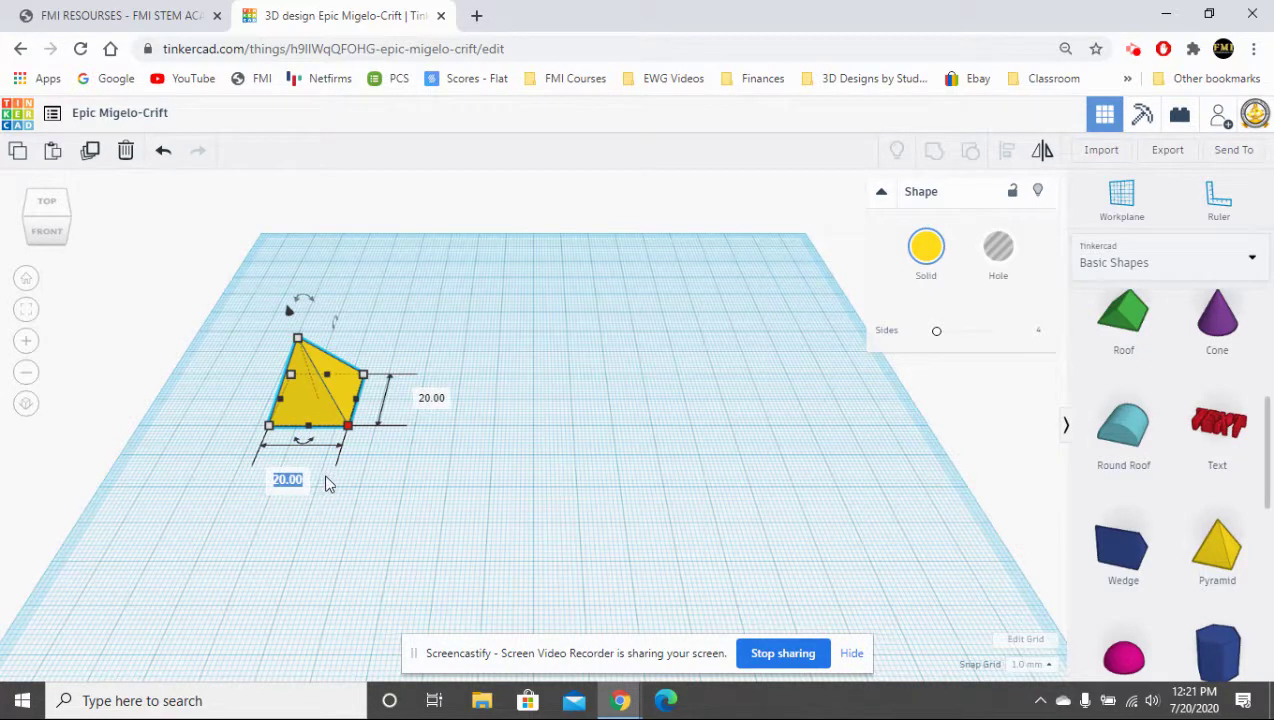
type("65")
key("Tab")
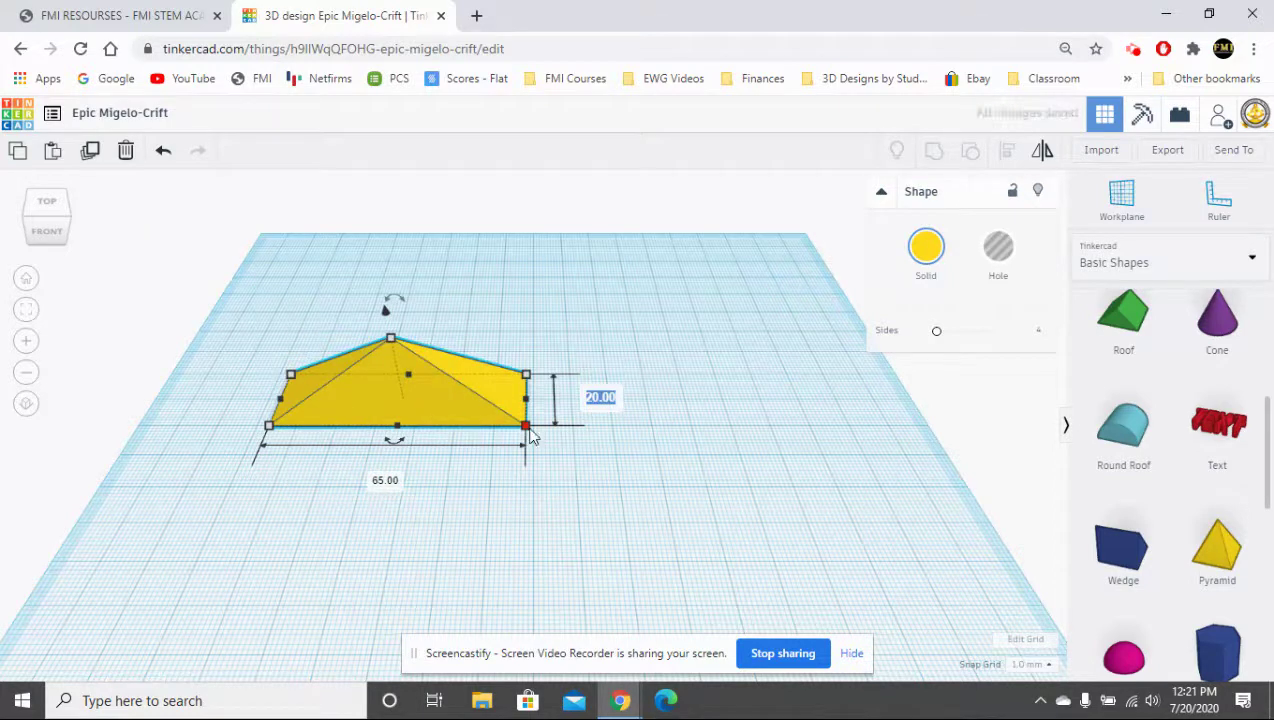
key("Return")
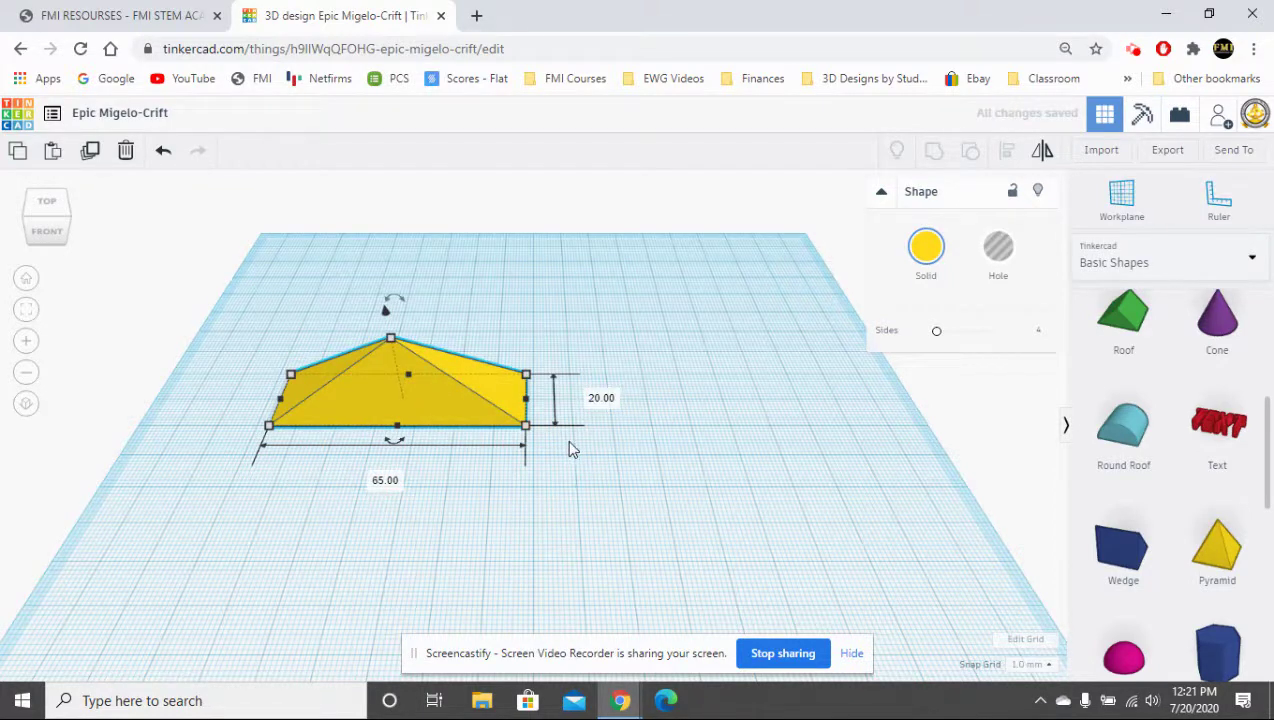
left_click(596, 398)
type("65")
key("Return")
Set the pyramid's height to 130 mm
mouse_move(698, 476)
right_mouse_down()
mouse_move(705, 506)
mouse_move(711, 478)
right_mouse_up()
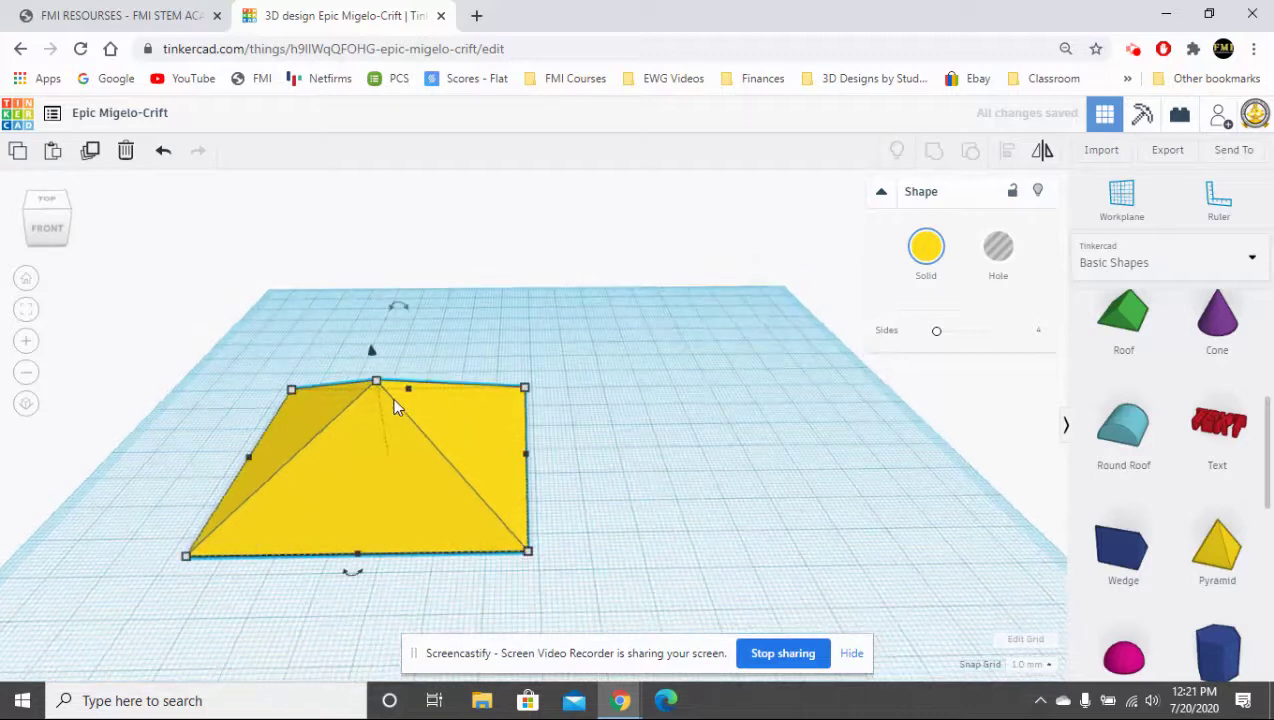
mouse_move(377, 384)
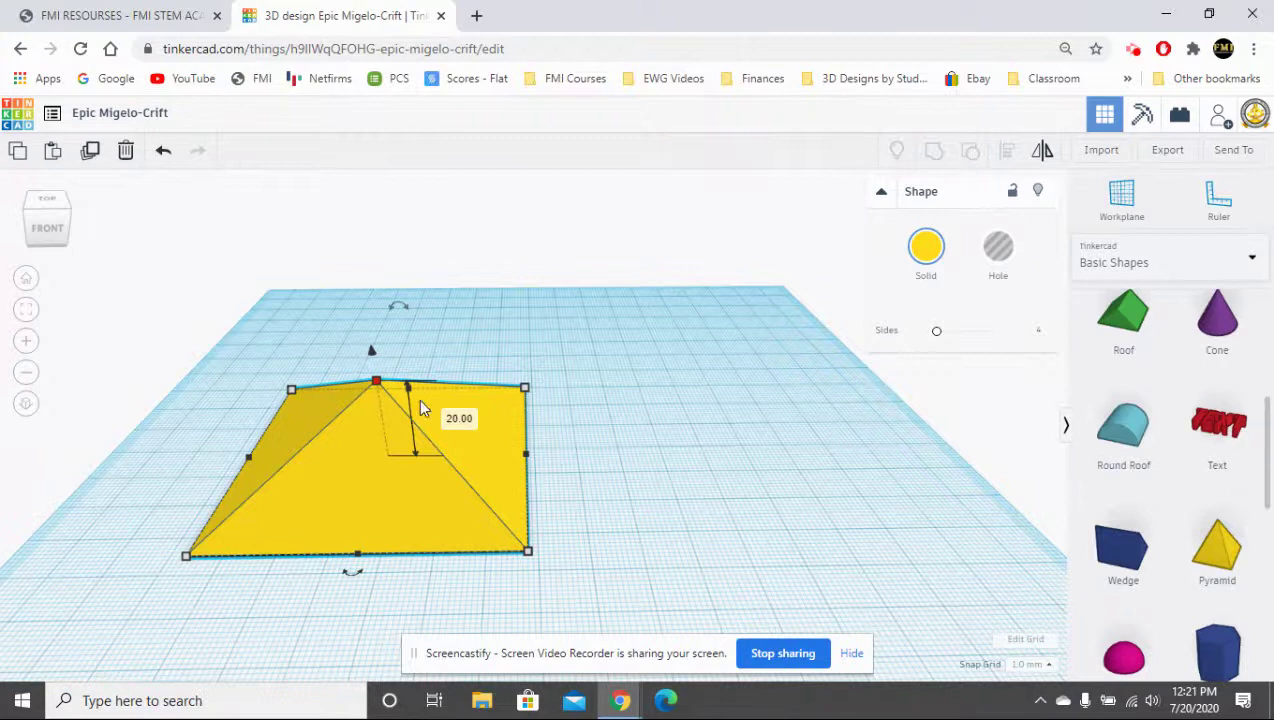
left_click(464, 420)
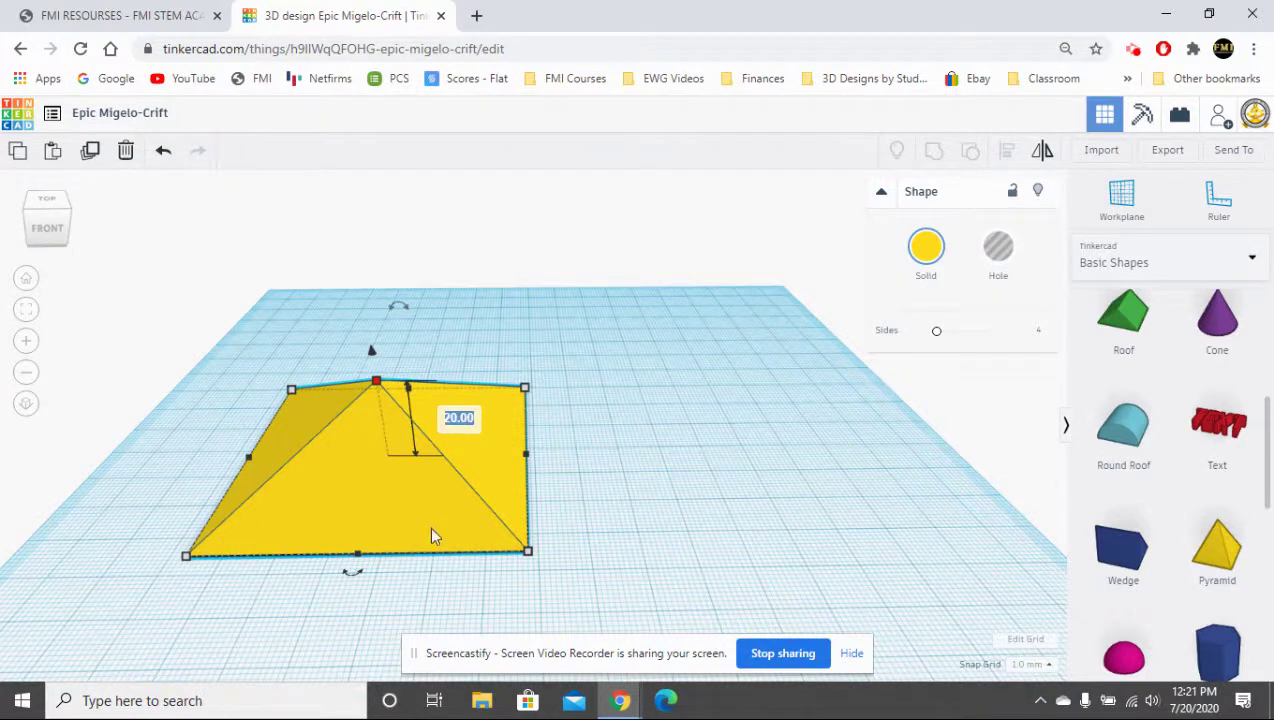
type("130")
key("Return")
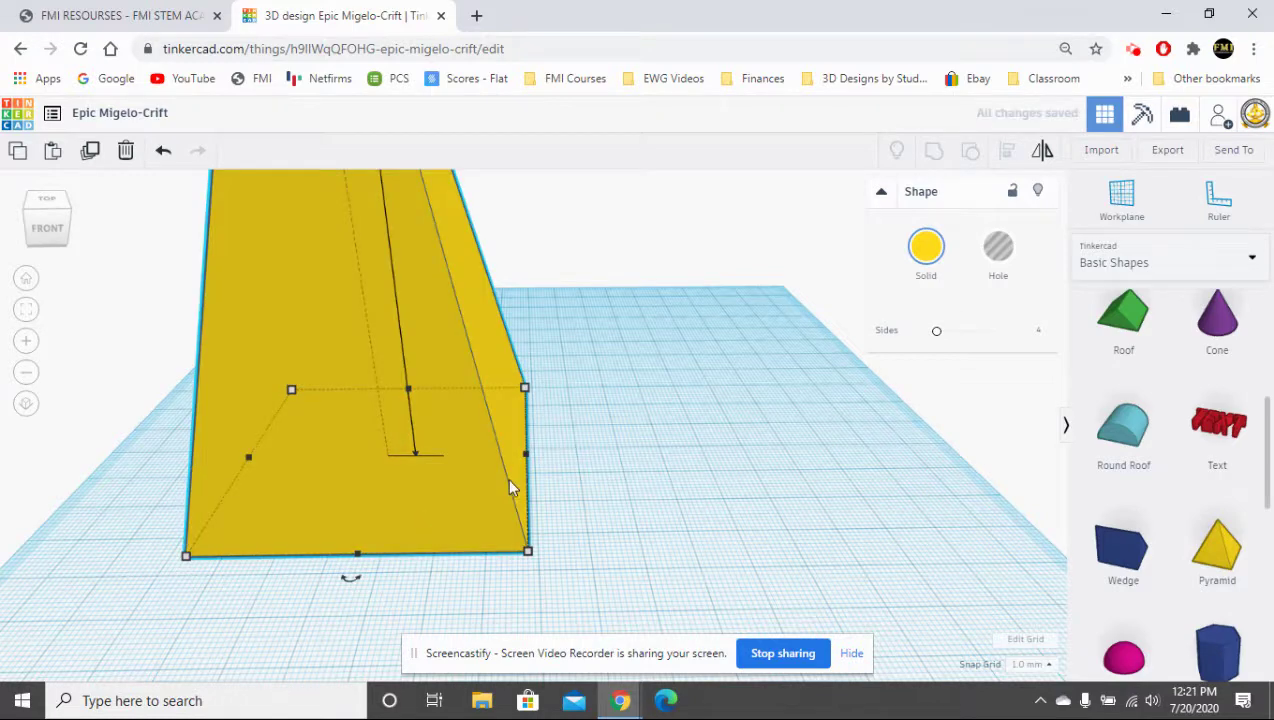
Shift the tall pyramid toward the left side of the workplane
right_click_drag(507, 478, 505, 457)
scroll(503, 458, "down", 5)
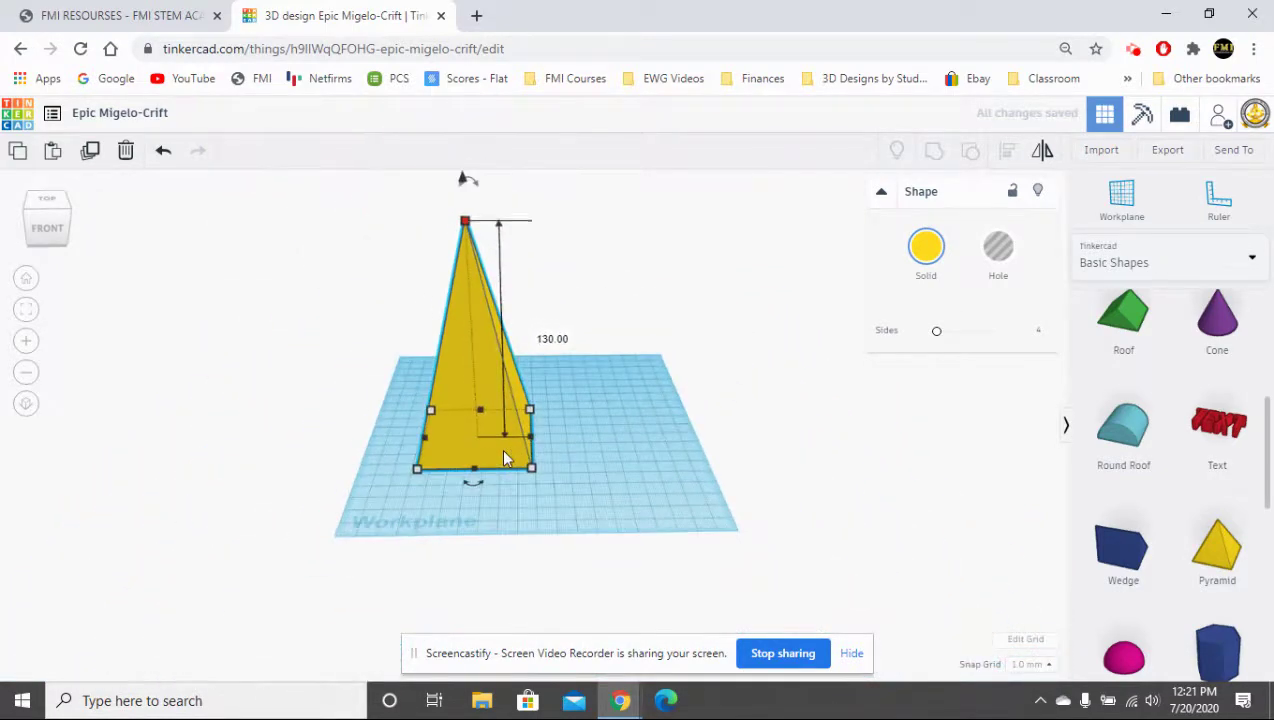
mouse_move(588, 507)
right_mouse_down()
mouse_move(560, 520)
mouse_move(427, 509)
mouse_move(610, 514)
right_mouse_up()
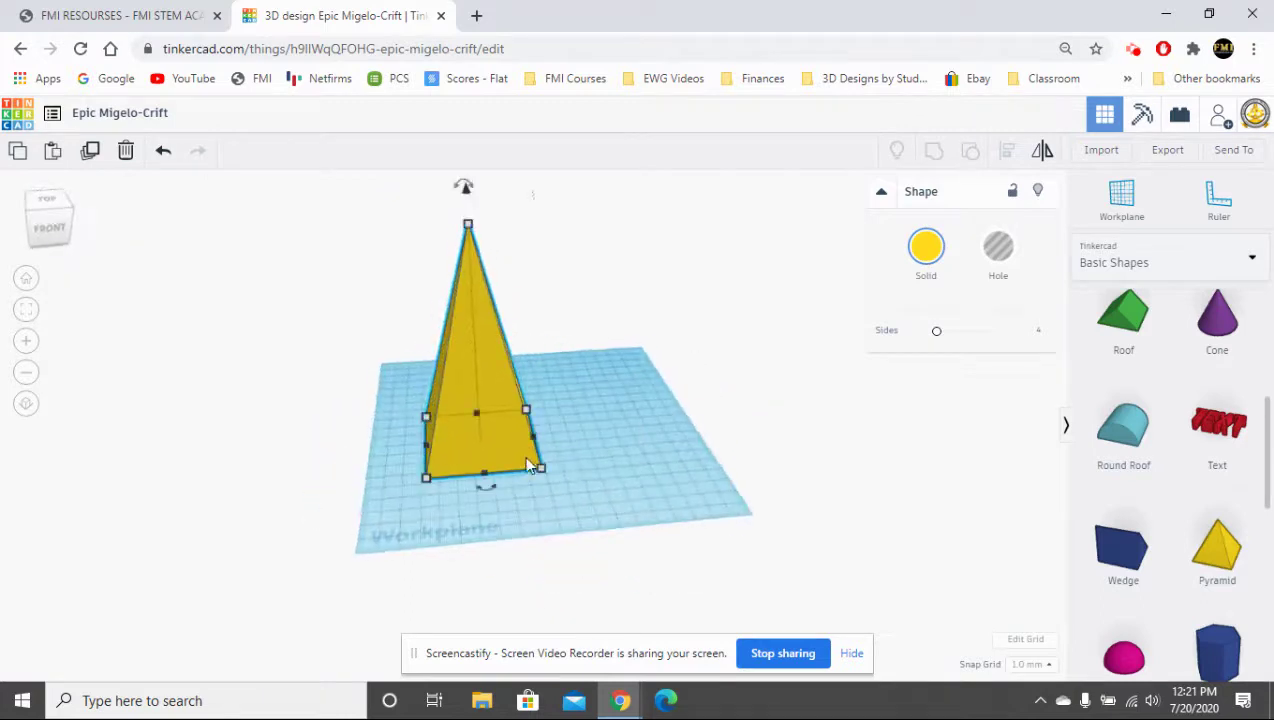
left_click_drag(503, 443, 467, 425)
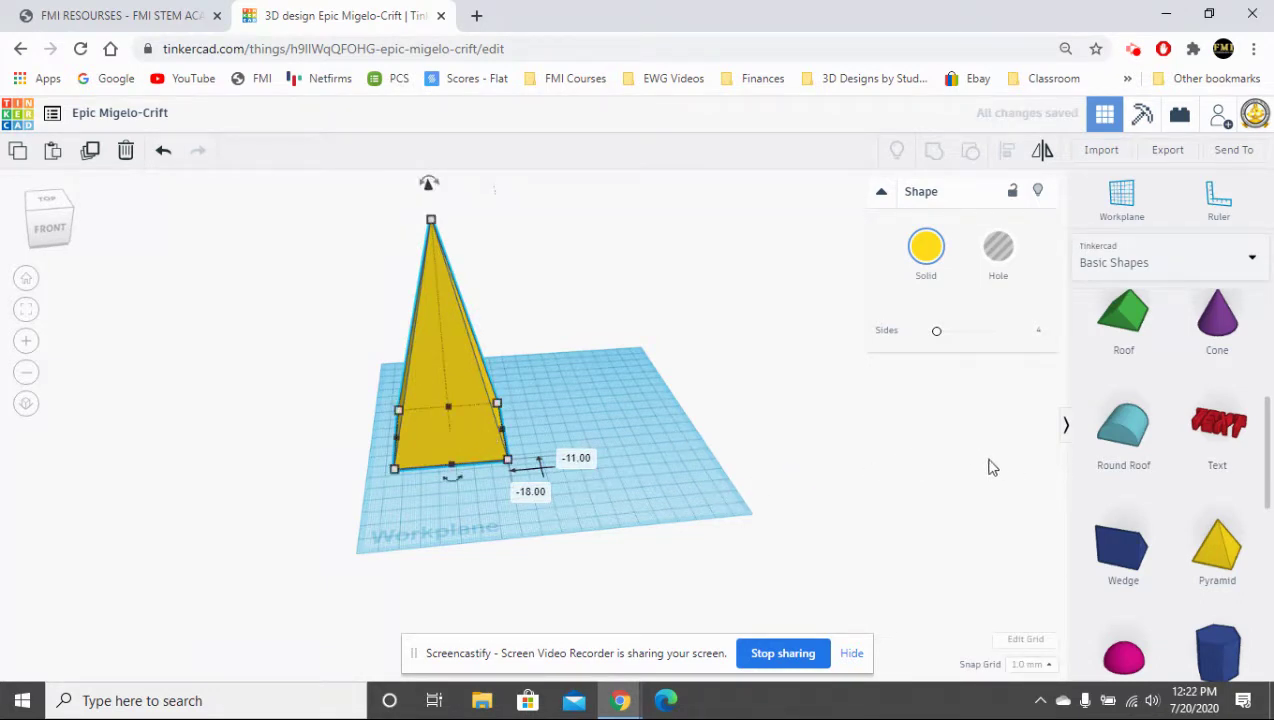
right_click_drag(990, 467, 1044, 461)
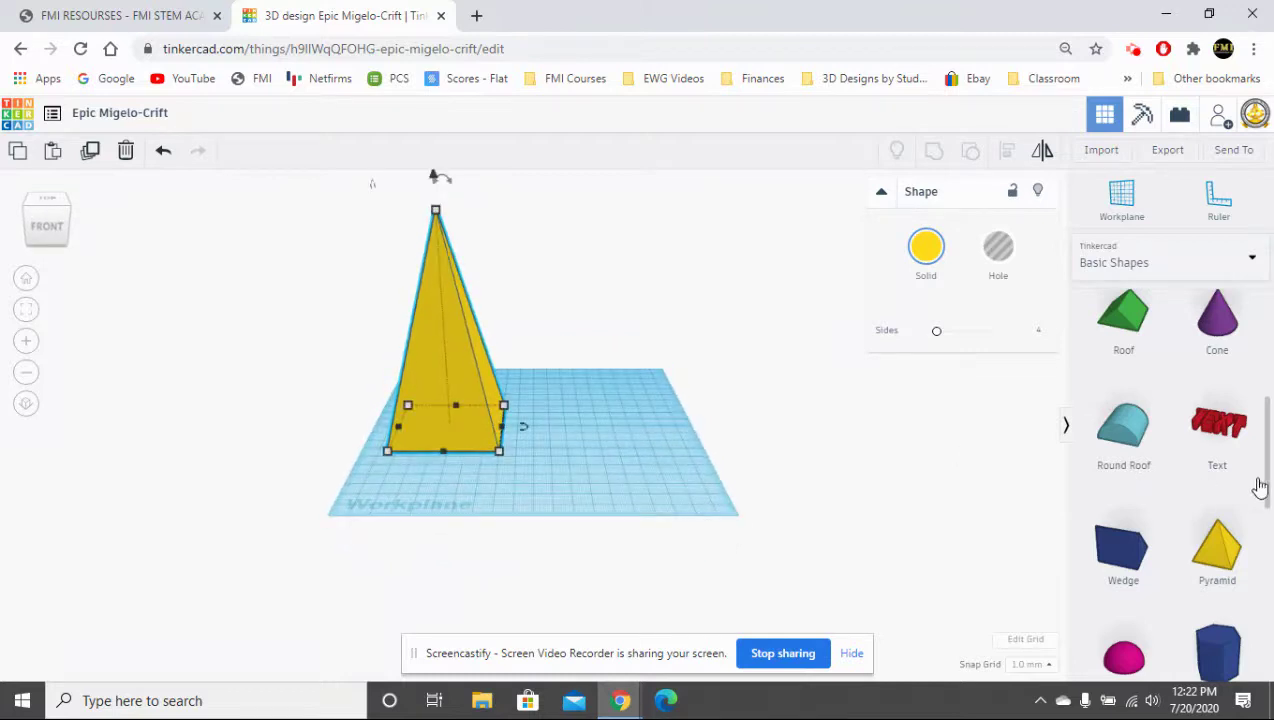
Drop a 20 by 20 mm orange cylinder onto the workplane next to the pyramid
scroll(1262, 475, "up", 5)
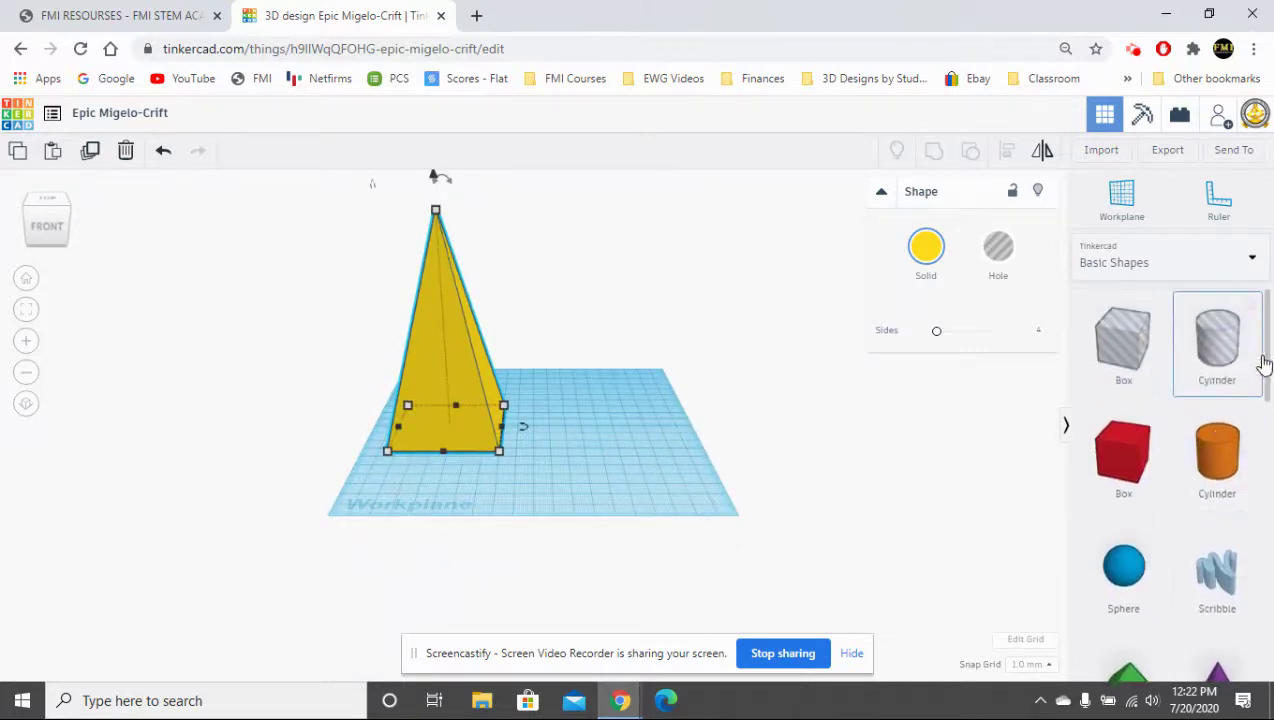
left_click_drag(1215, 458, 647, 381)
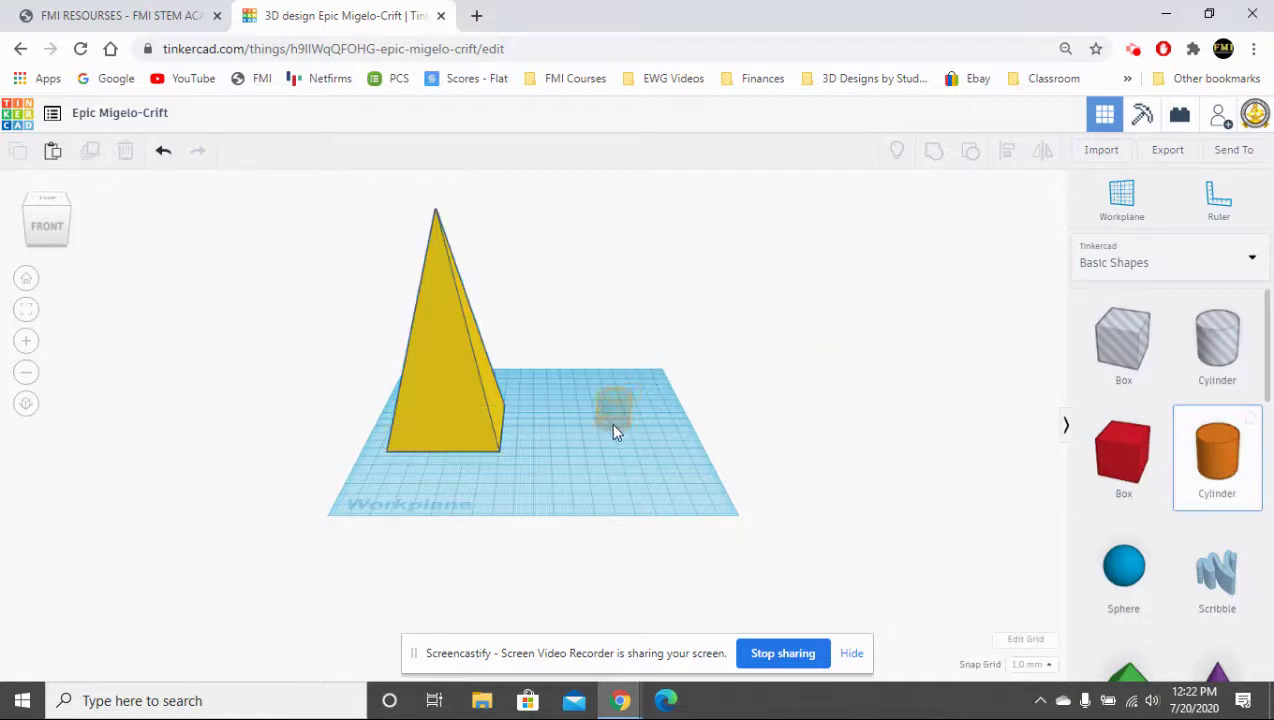
left_click_drag(613, 426, 613, 428)
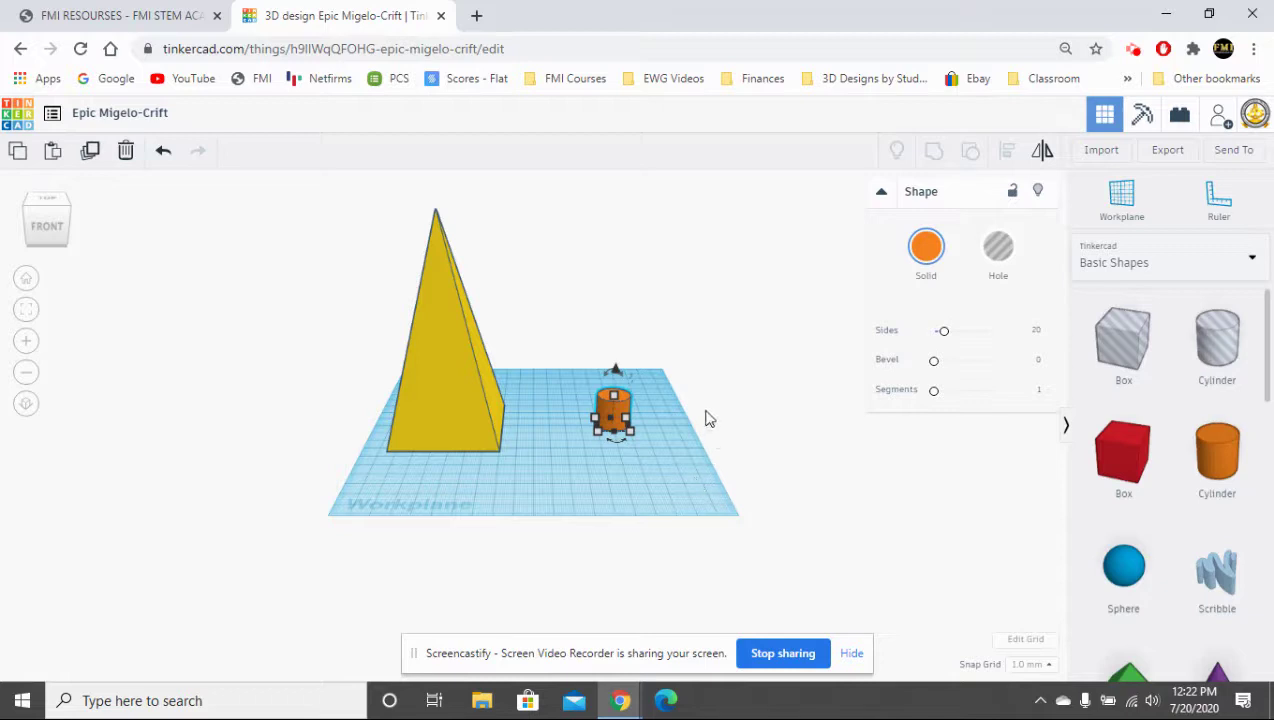
scroll(595, 462, "up", 5)
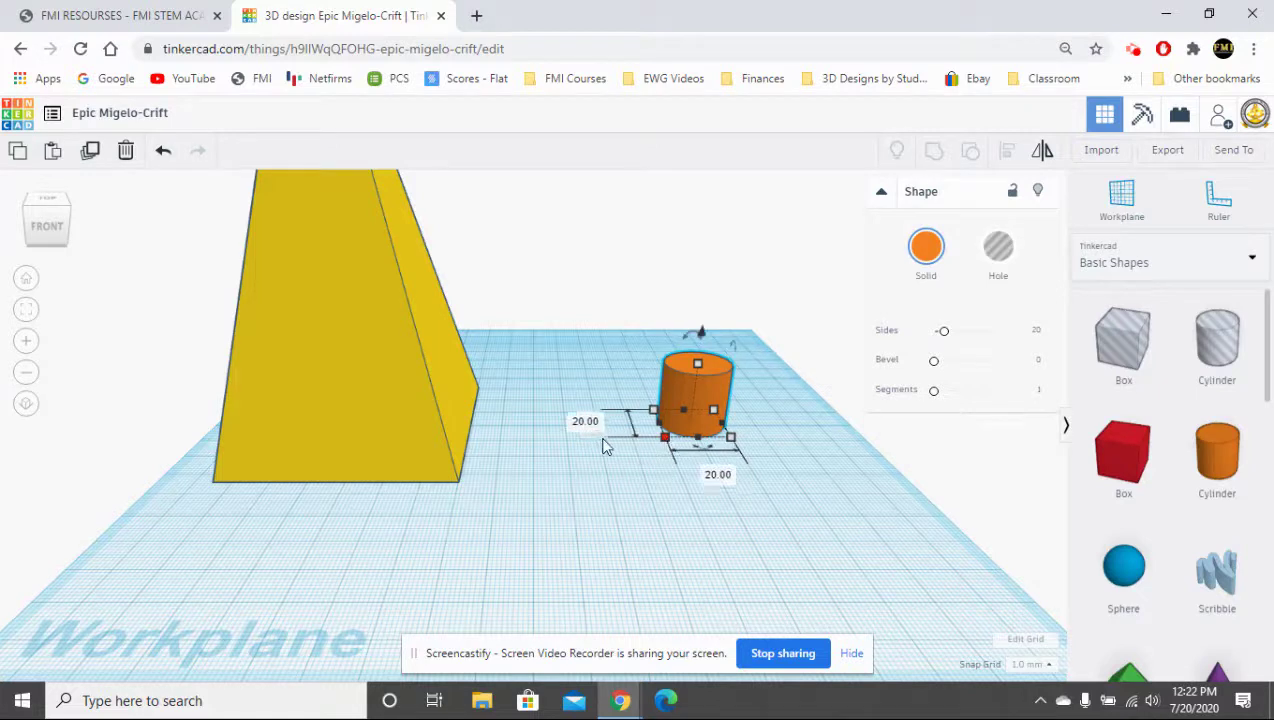
Stretch the cylinder to 137 mm long and 70 mm wide
left_click(586, 422)
type("70")
key("Return")
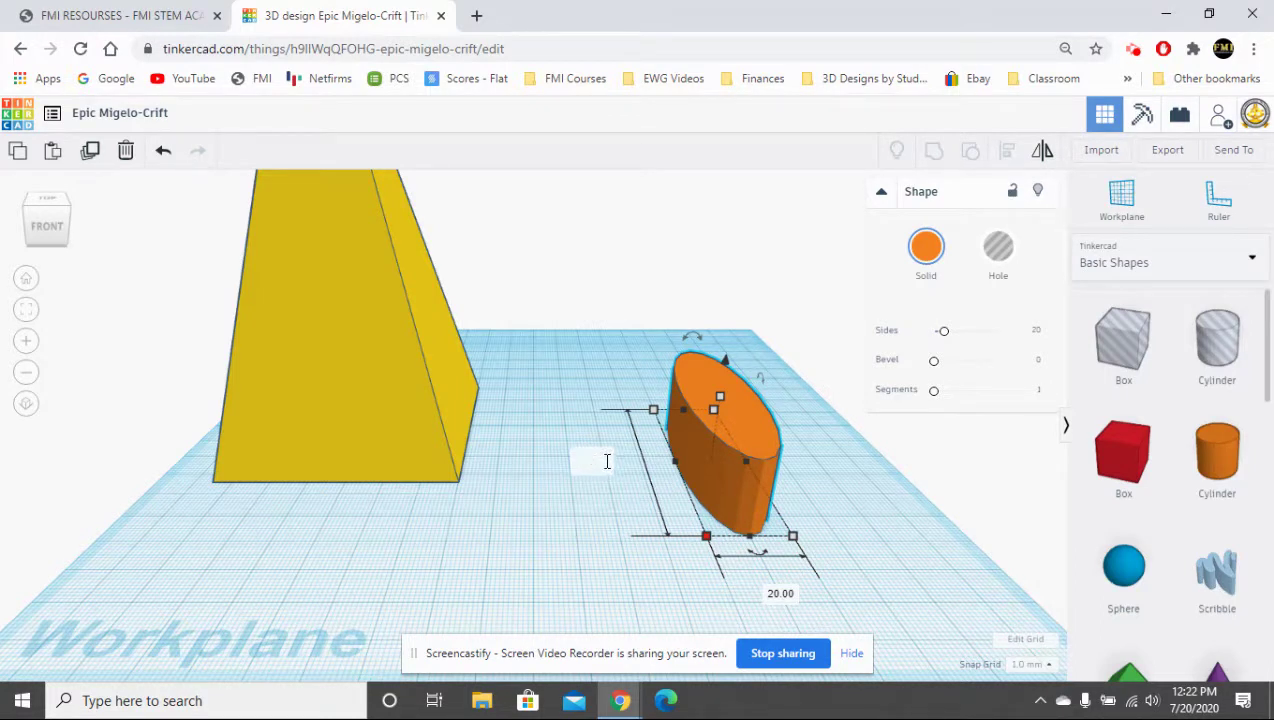
type("137")
key("Return")
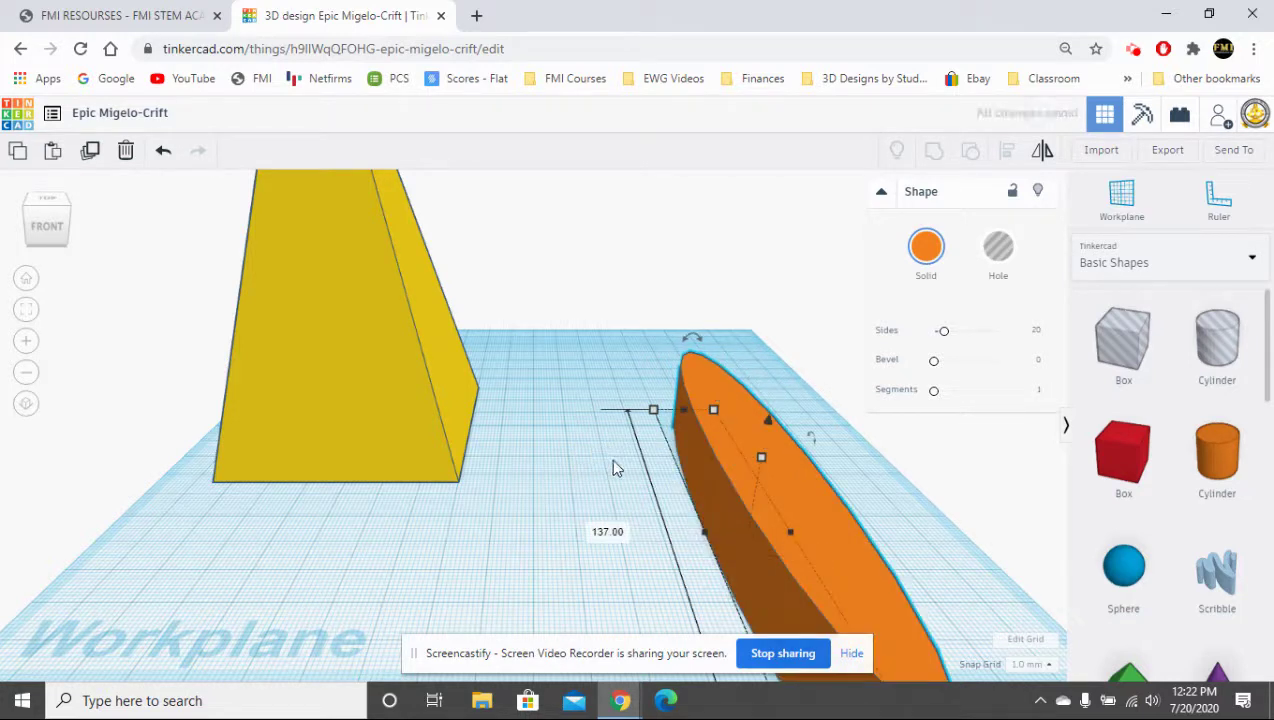
left_click_drag(761, 533, 679, 407)
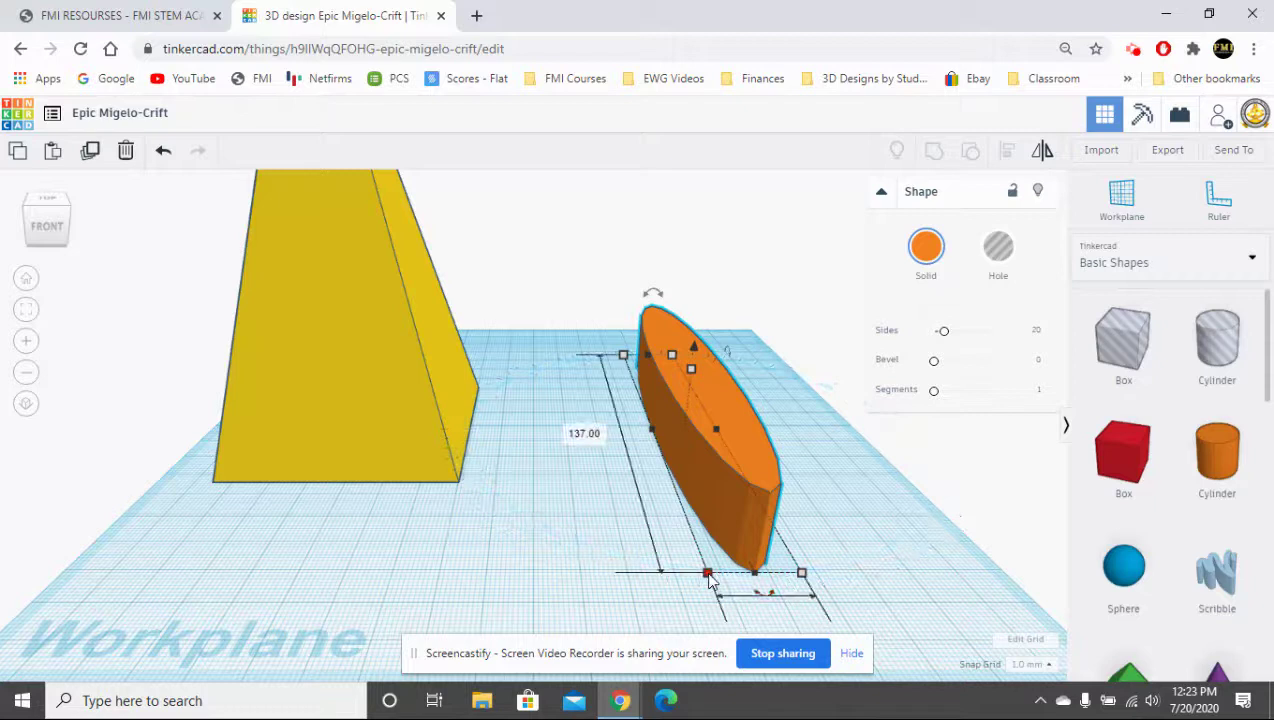
scroll(760, 590, "down", 4)
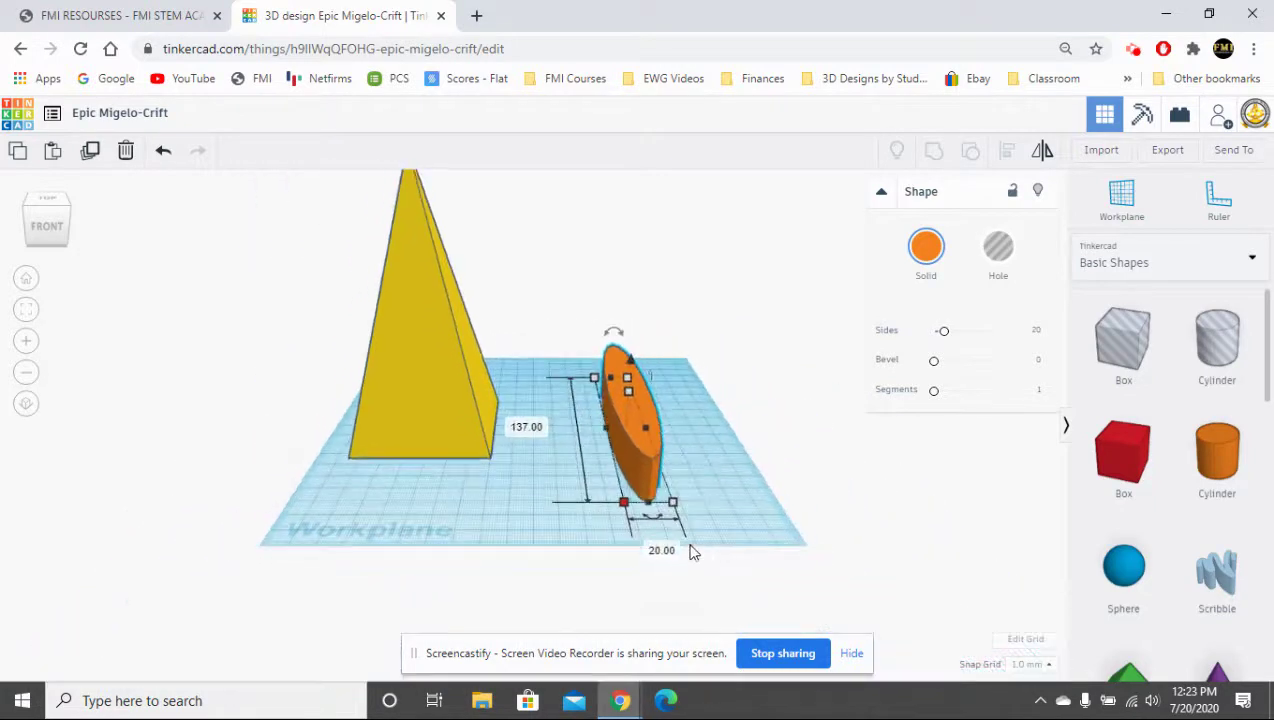
left_click(662, 551)
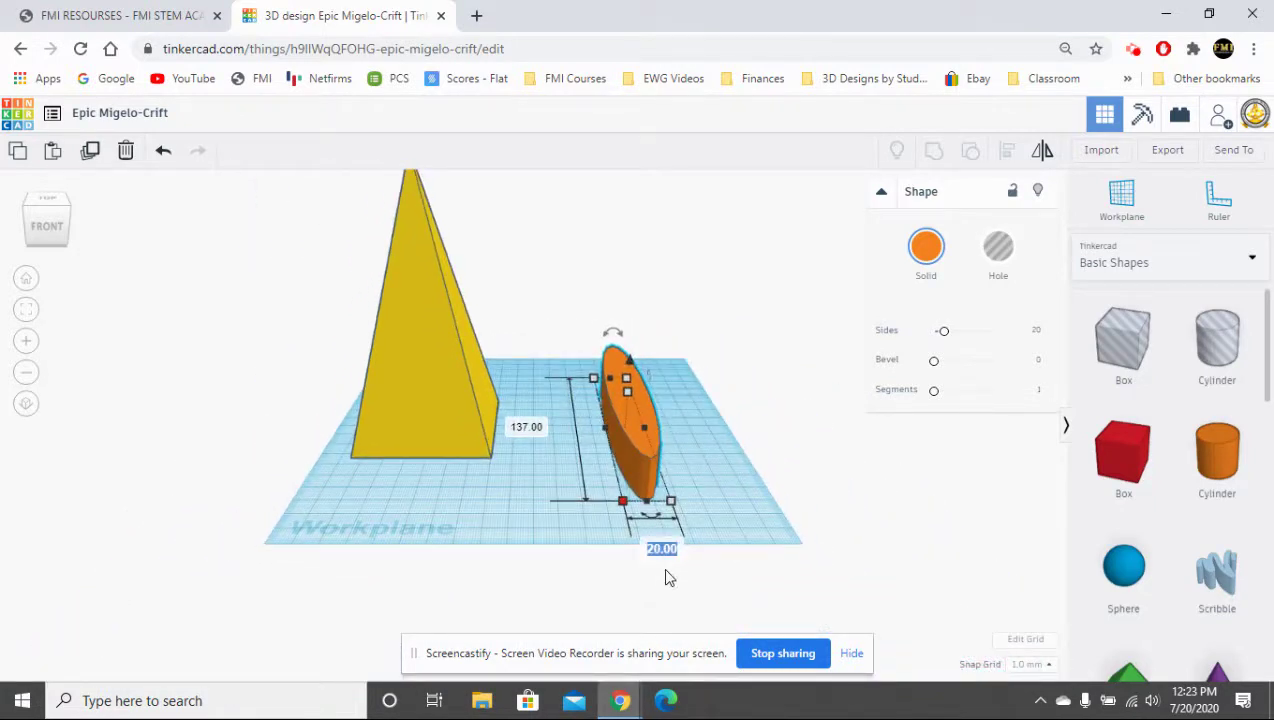
type("70")
key("Return")
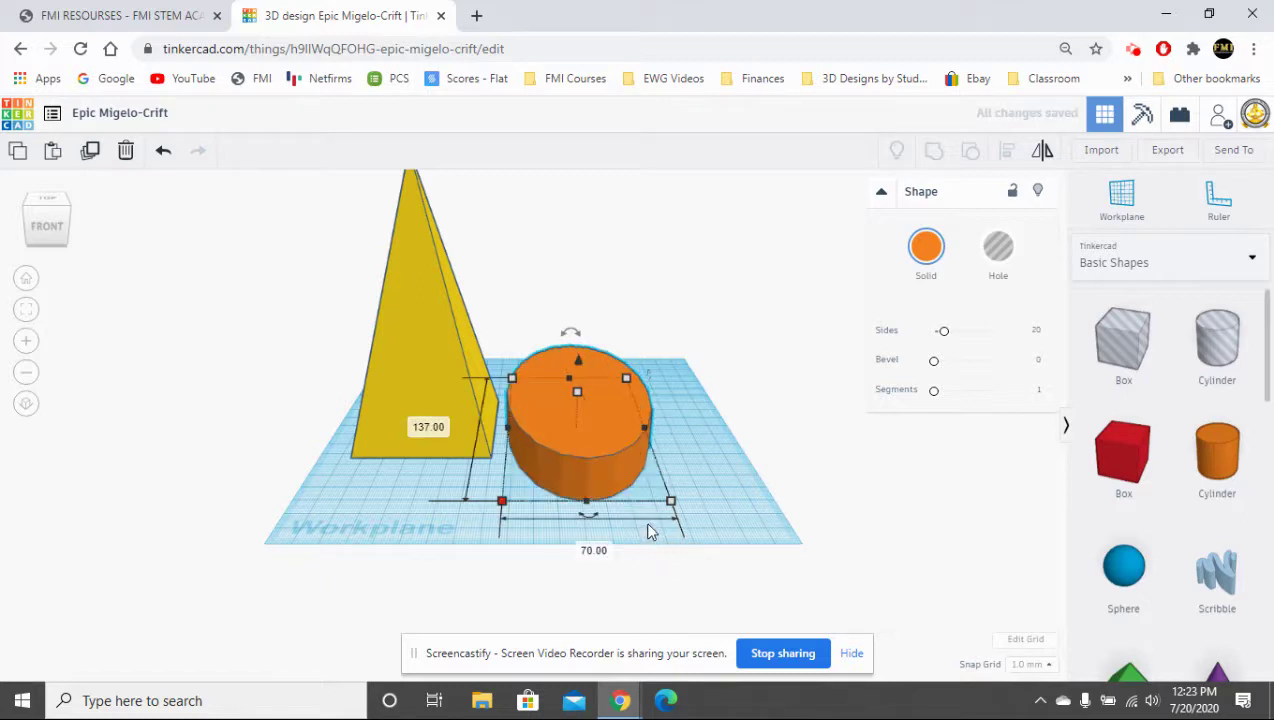
Change the orange cylinder's height to 70 mm
left_click(389, 426)
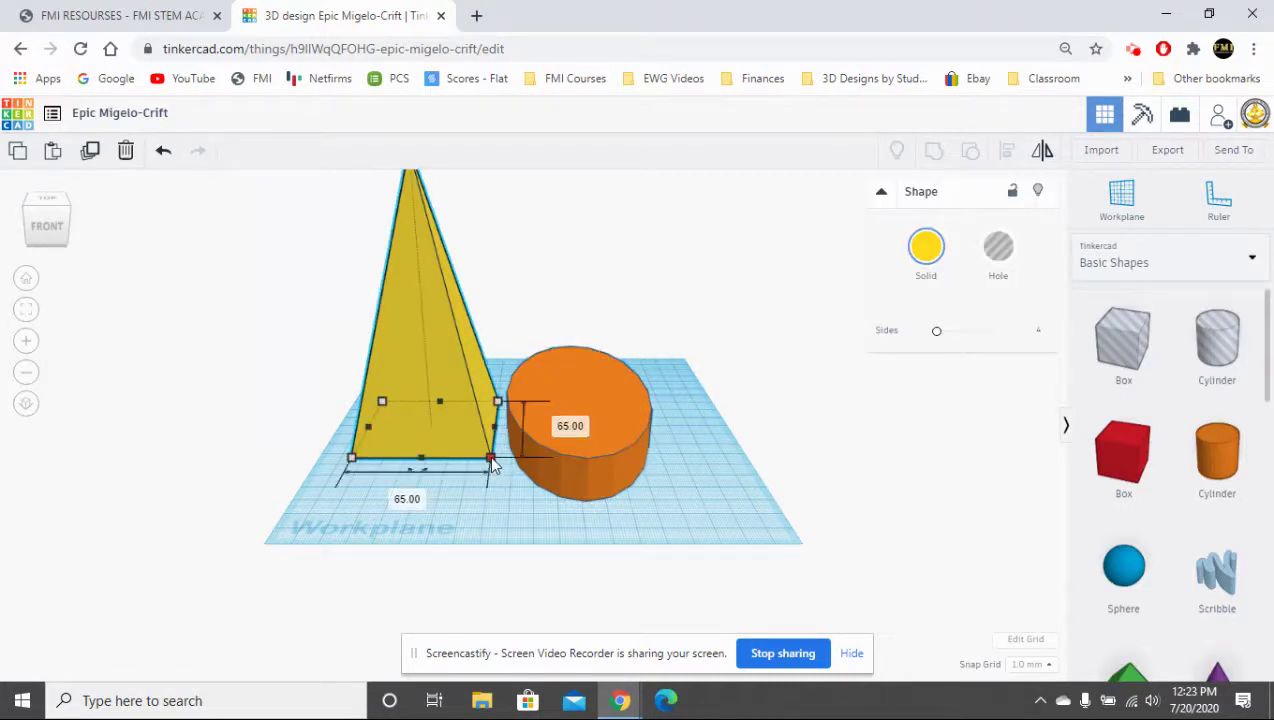
left_click(650, 472)
left_click(588, 423)
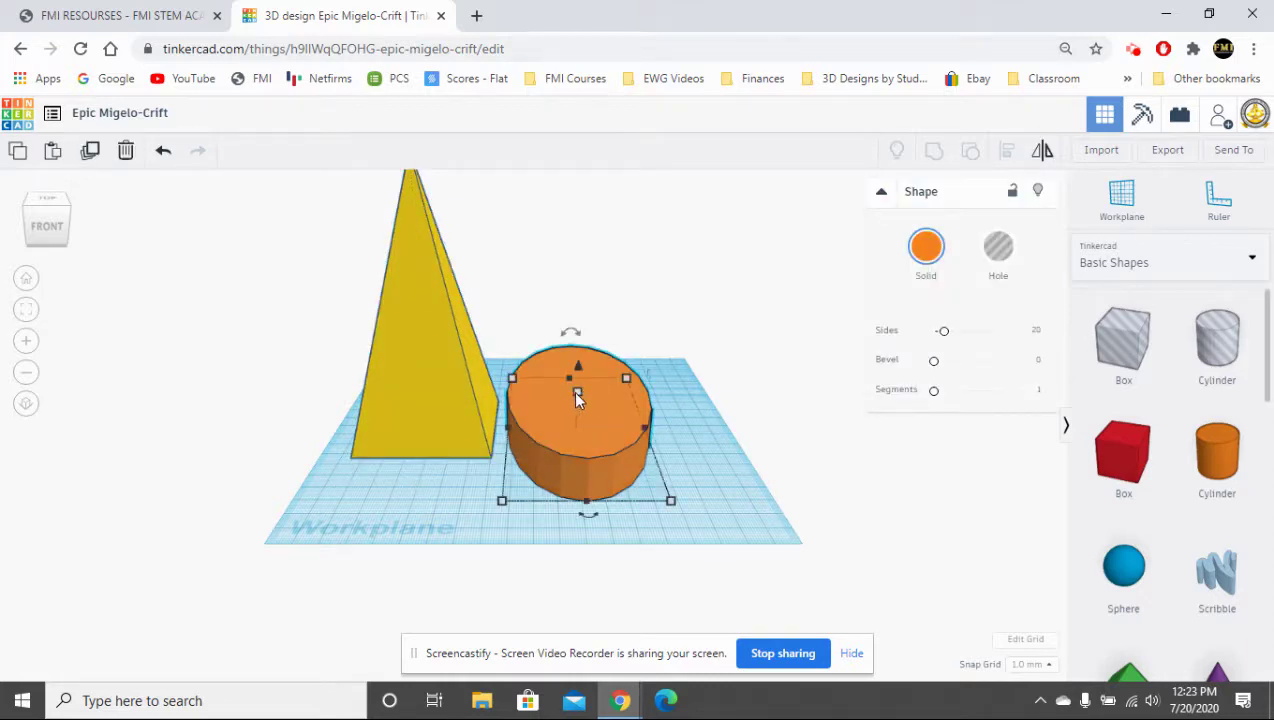
mouse_move(577, 392)
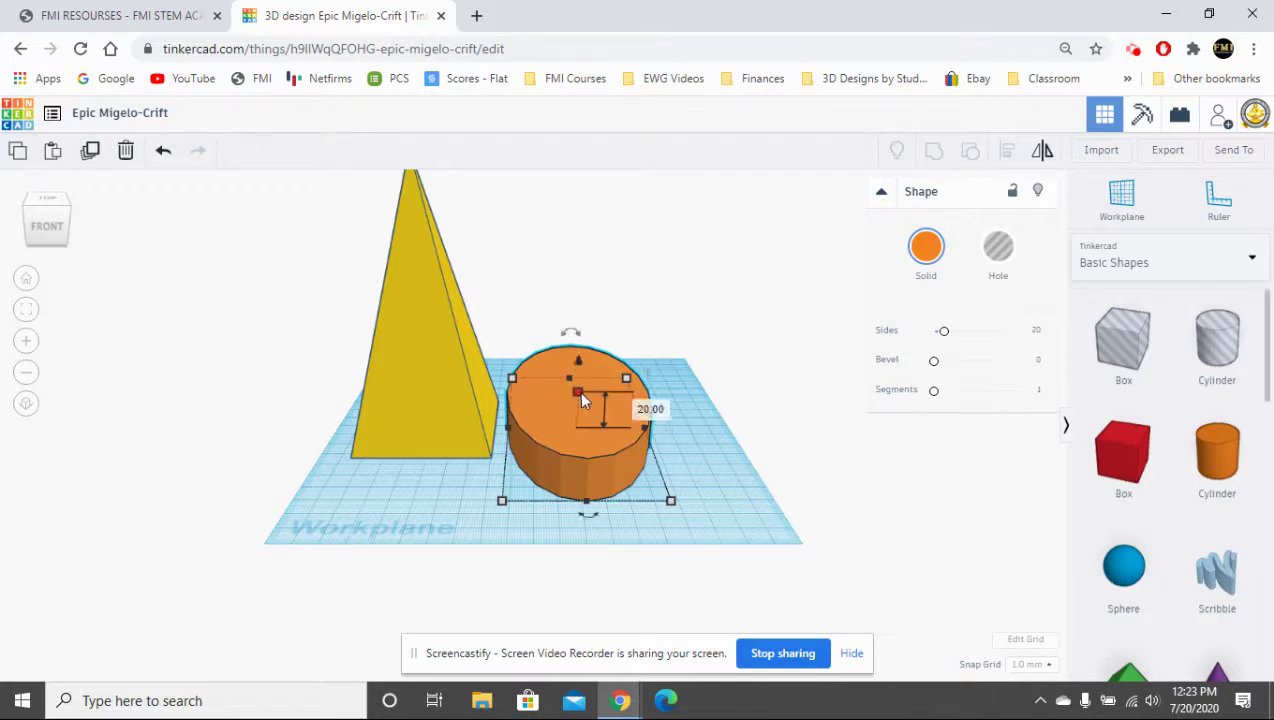
left_click(649, 409)
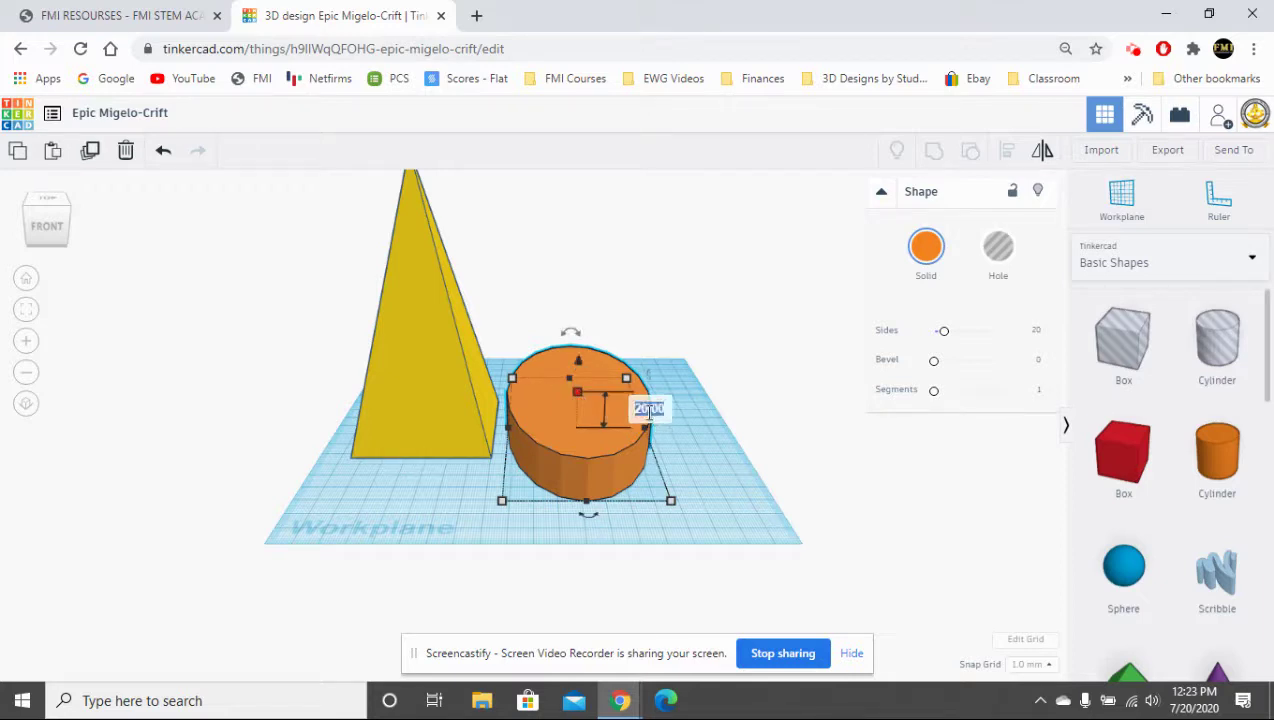
key("BackSpace")
type("70")
key("Return")
left_click(684, 440)
right_click_drag(686, 470, 657, 487)
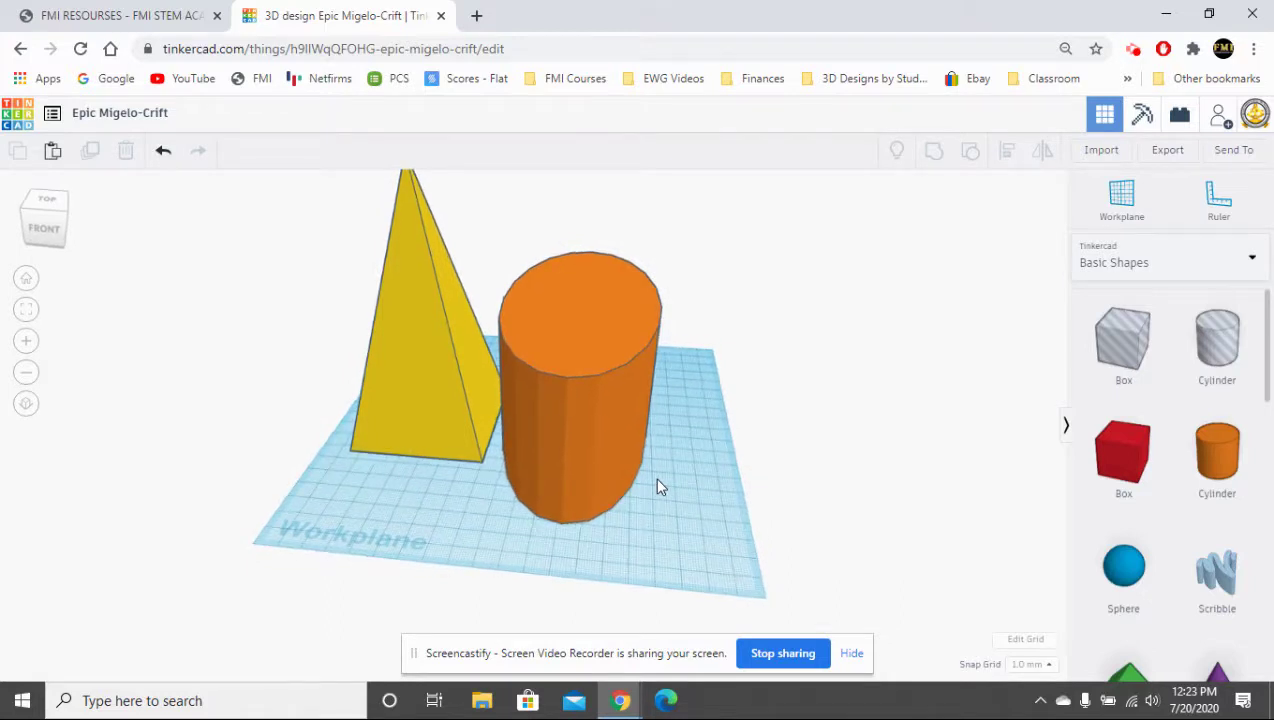
Rotate the orange cylinder by 90 degrees so it stands upright on its edge
left_click(589, 406)
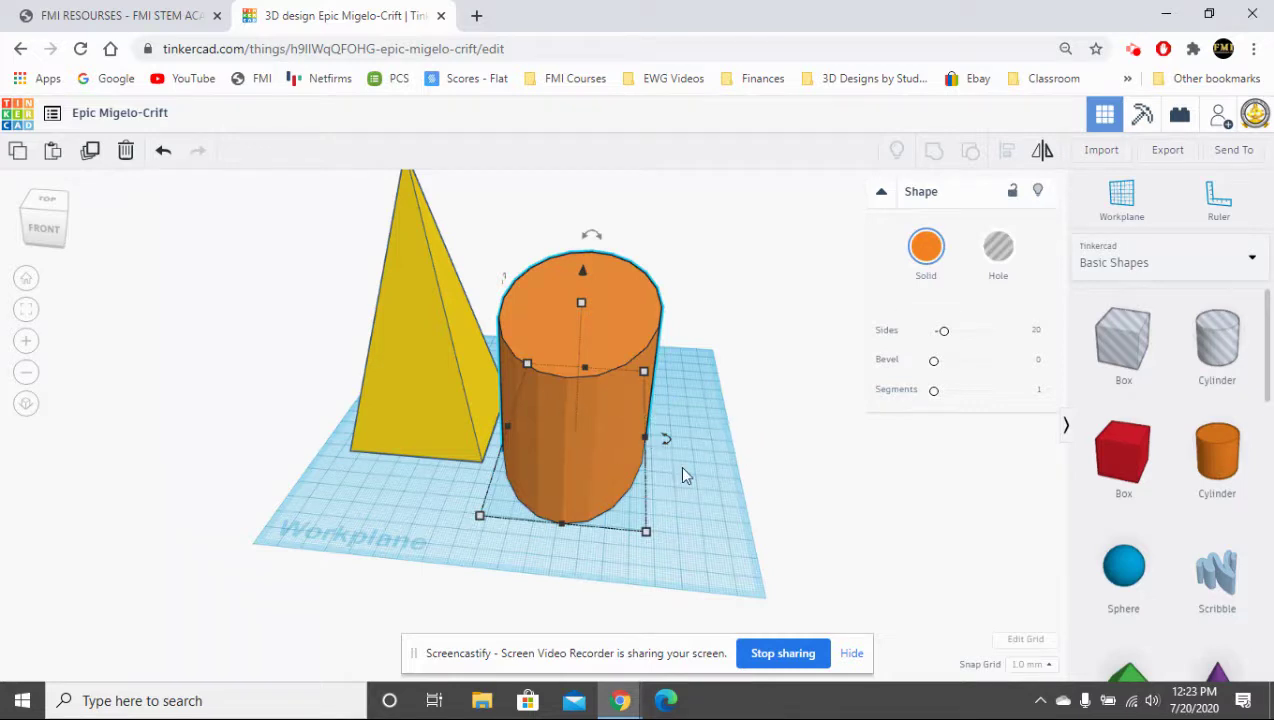
right_click_drag(683, 475, 576, 448)
mouse_move(513, 268)
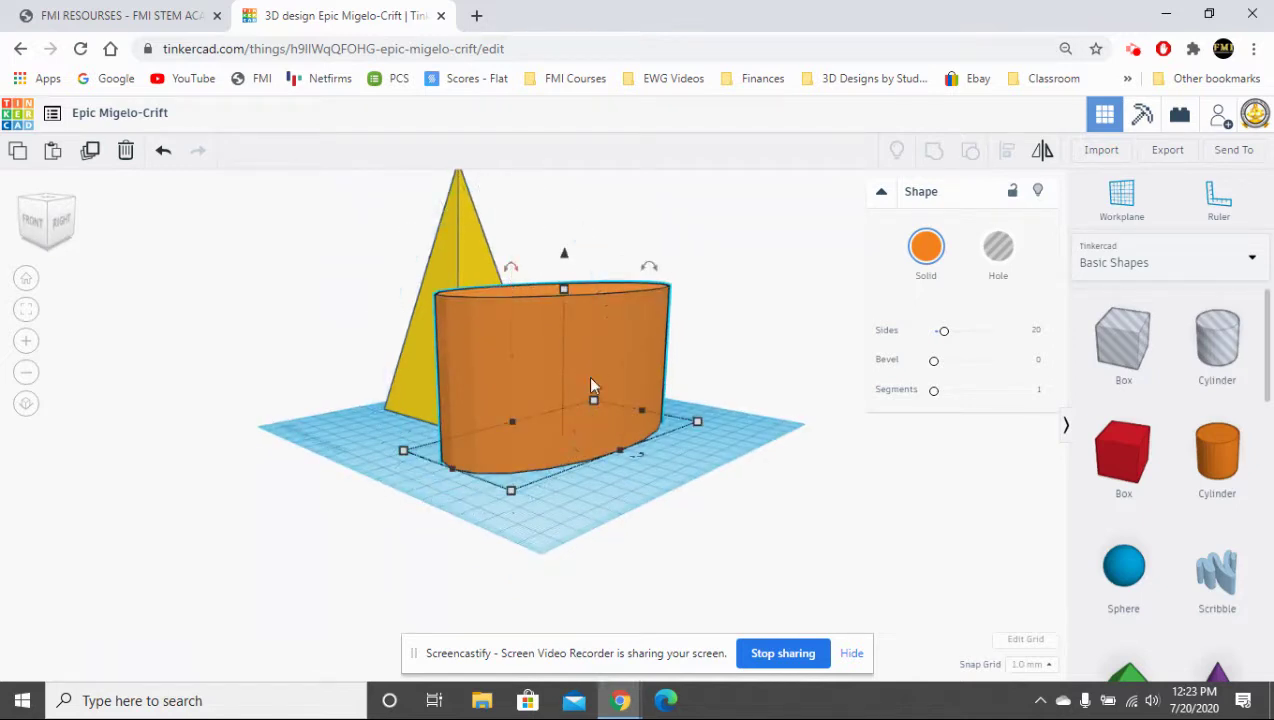
scroll(671, 455, "up", 5)
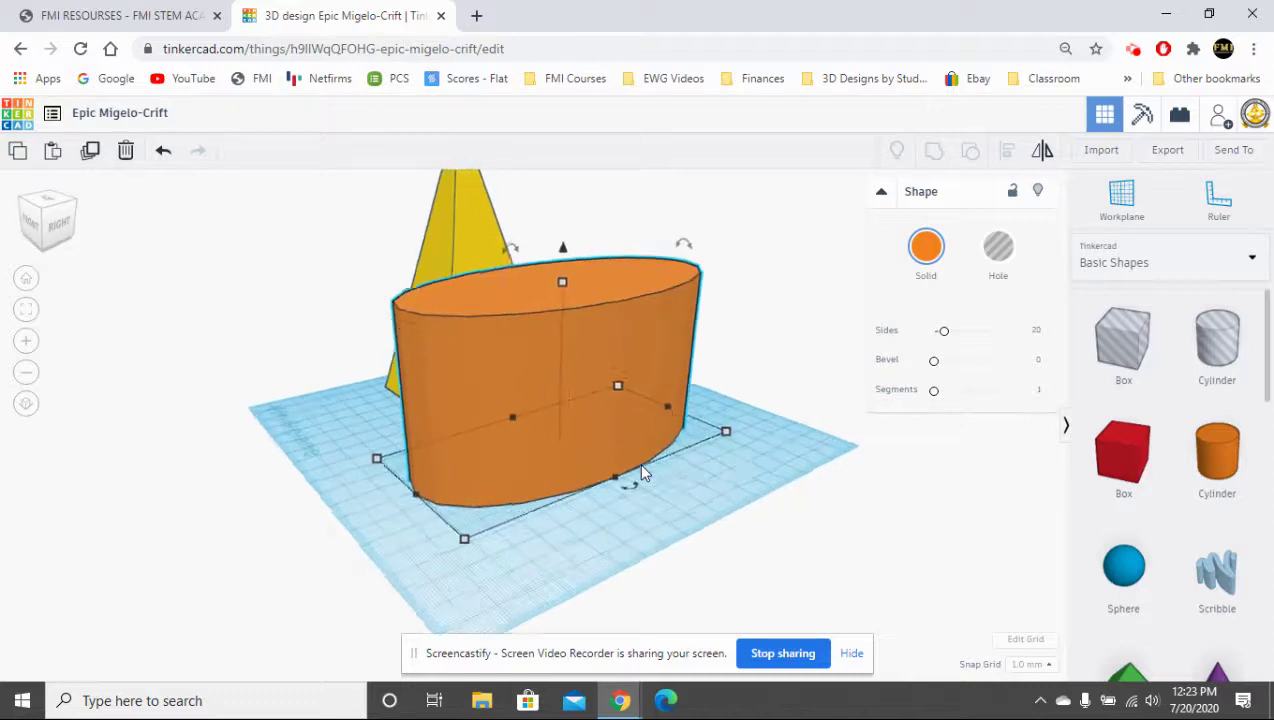
scroll(643, 472, "up", 1)
scroll(630, 440, "down", 2)
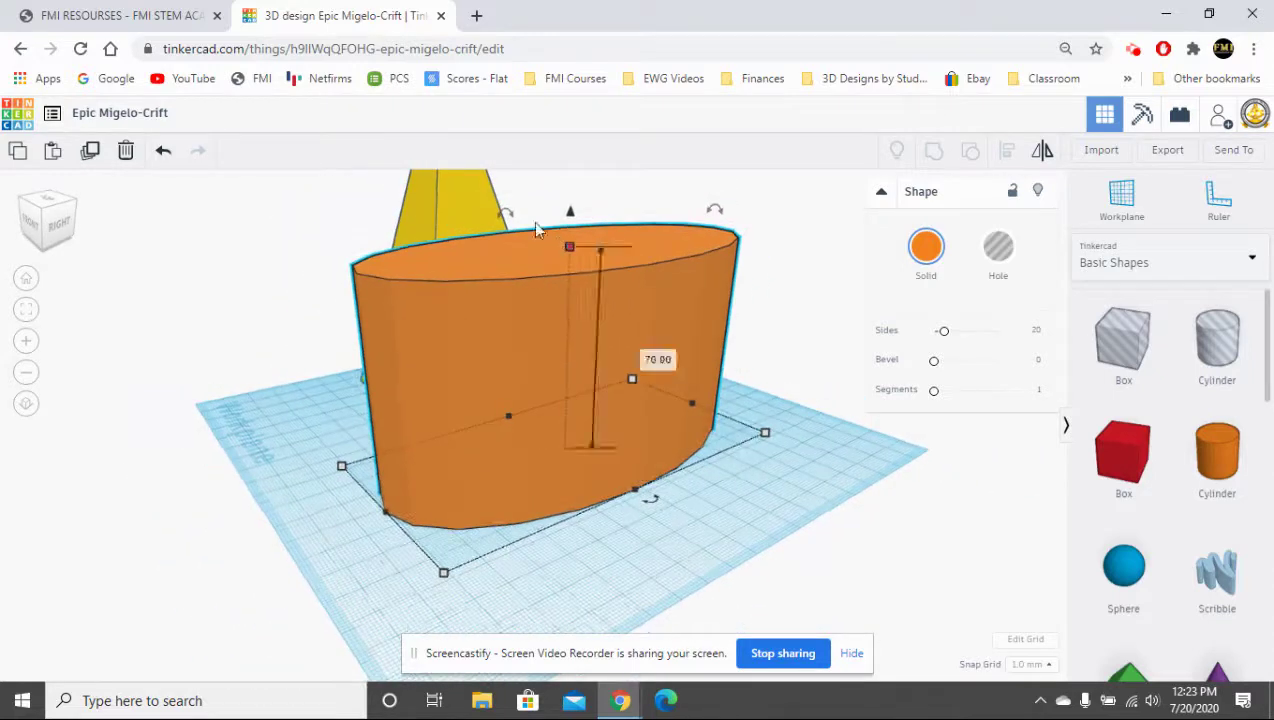
mouse_move(513, 224)
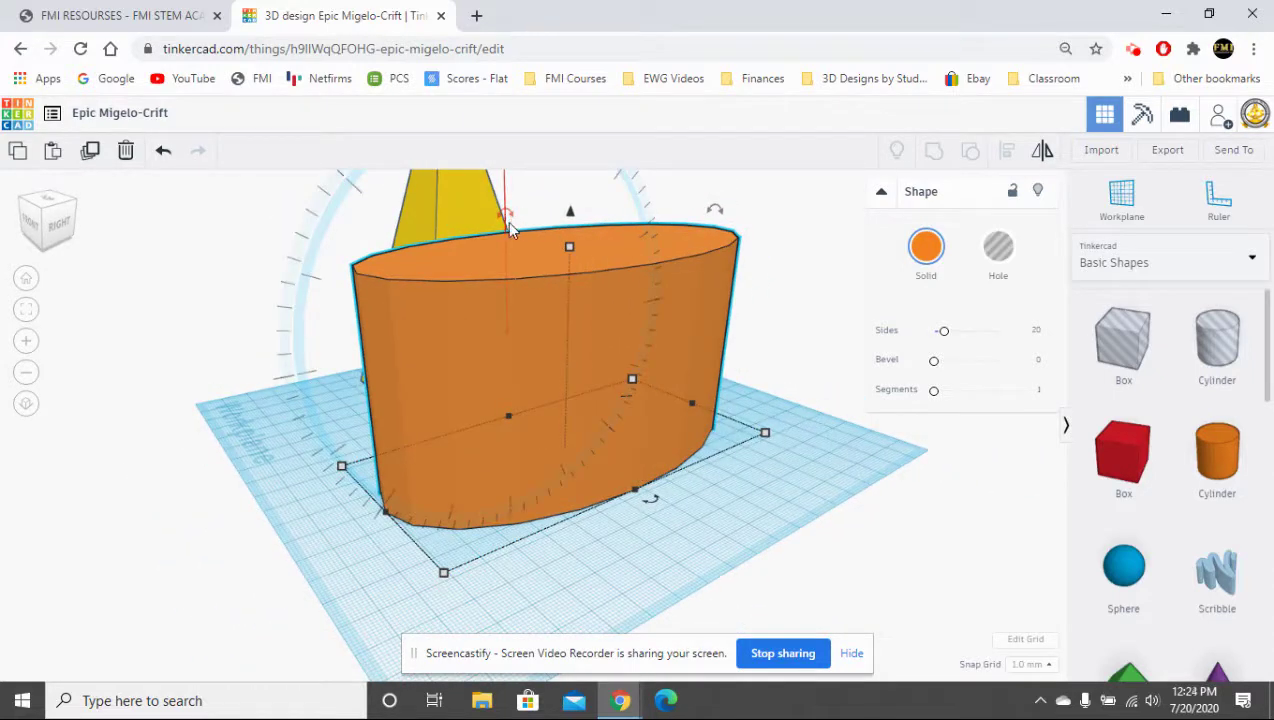
scroll(566, 410, "up", 3)
scroll(566, 418, "down", 3)
scroll(562, 405, "down", 1)
mouse_move(520, 310)
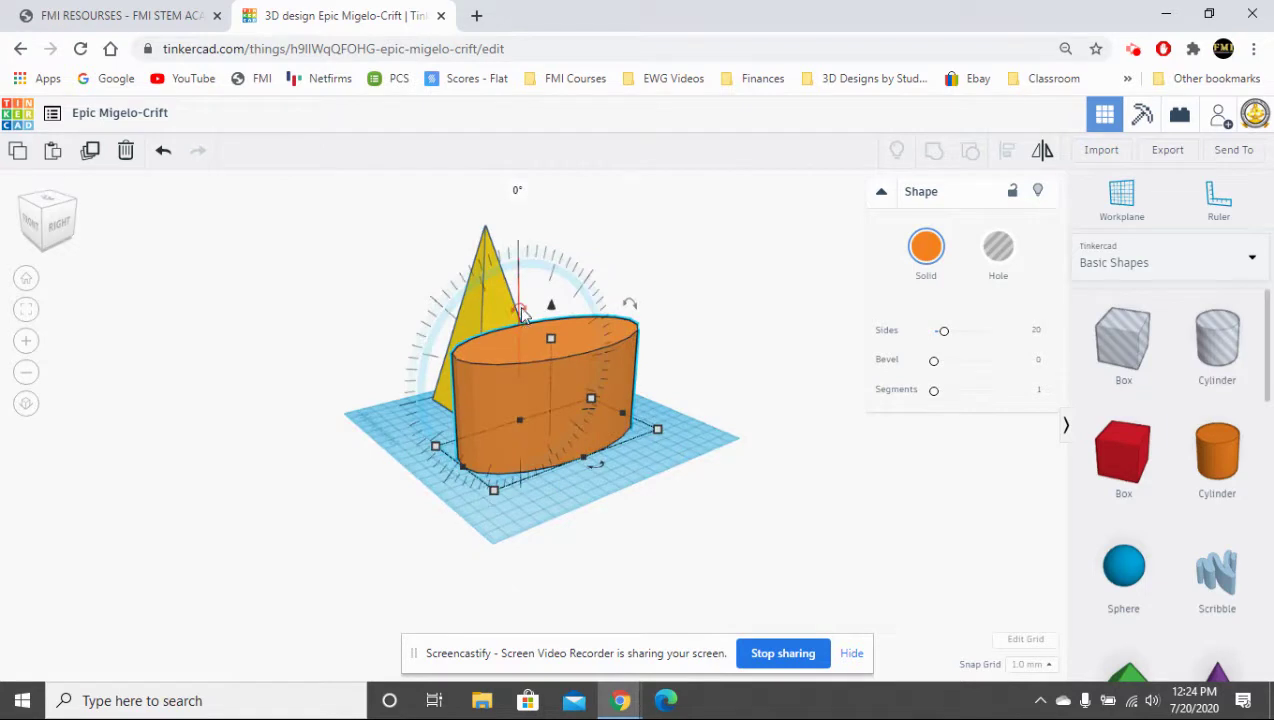
left_click(516, 192)
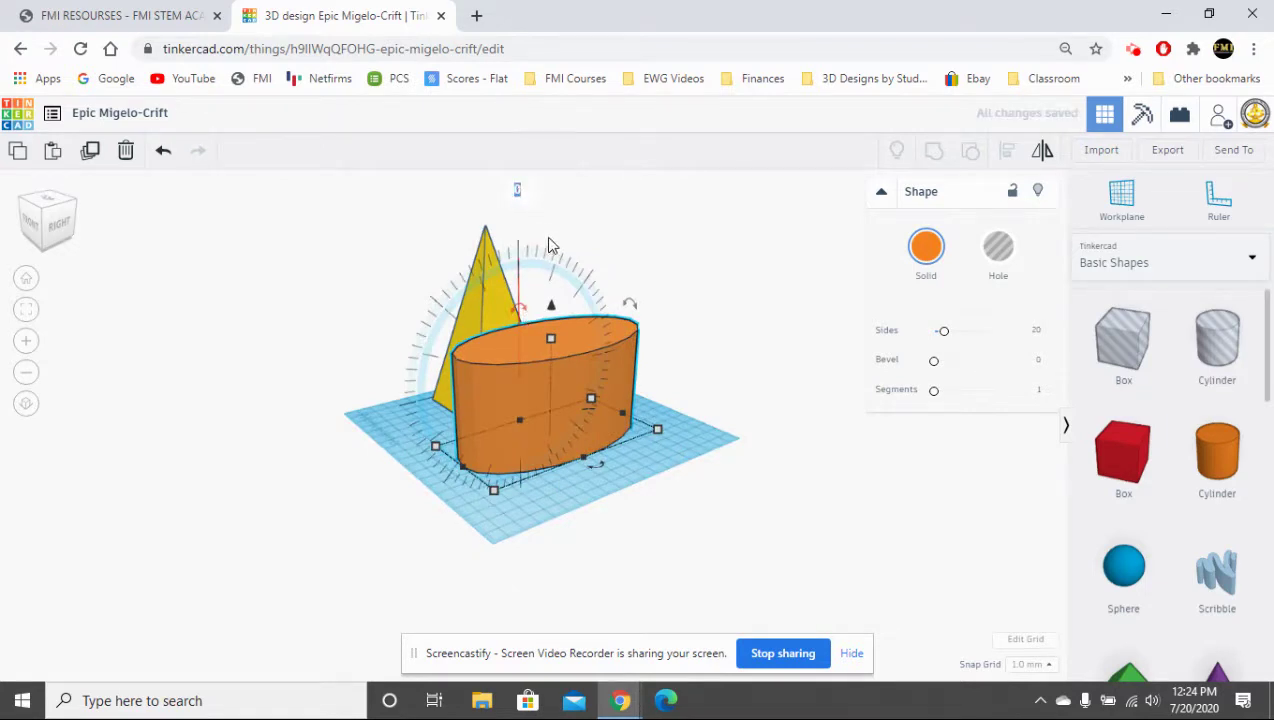
type("90")
key("Return")
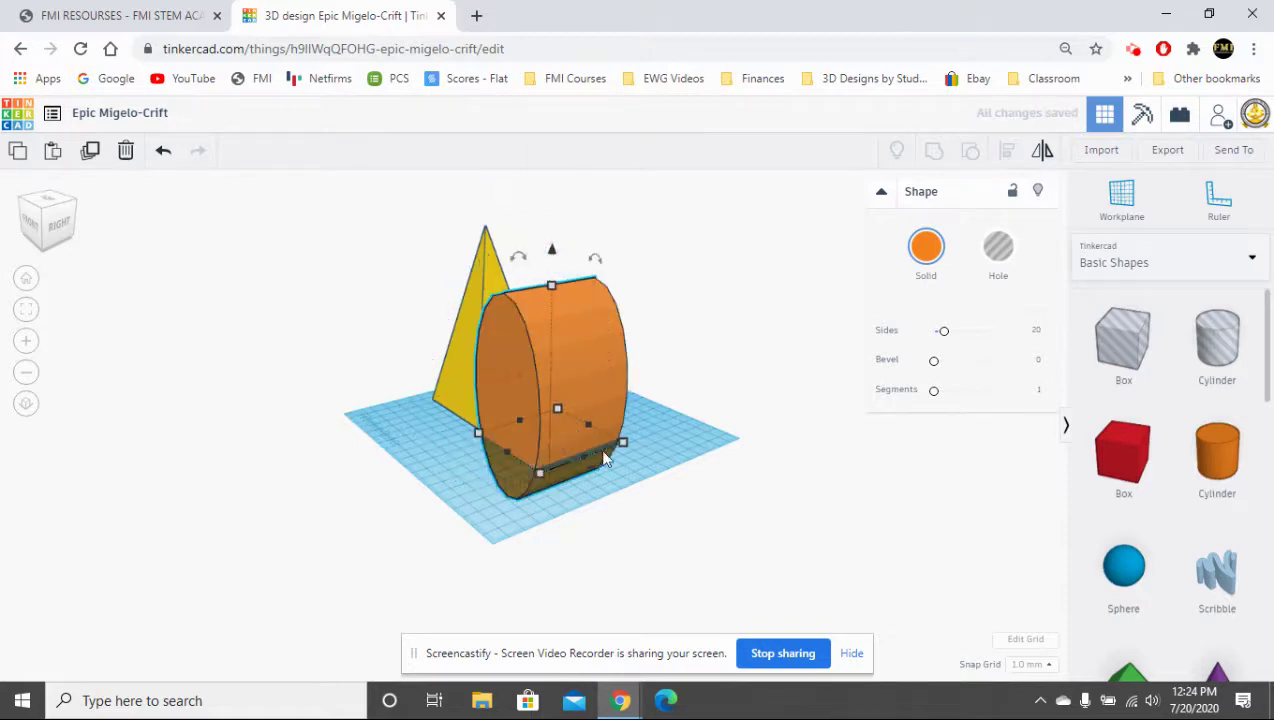
Raise the upright cylinder to an elevation of 4 mm above the workplane
right_click_drag(436, 486, 615, 425)
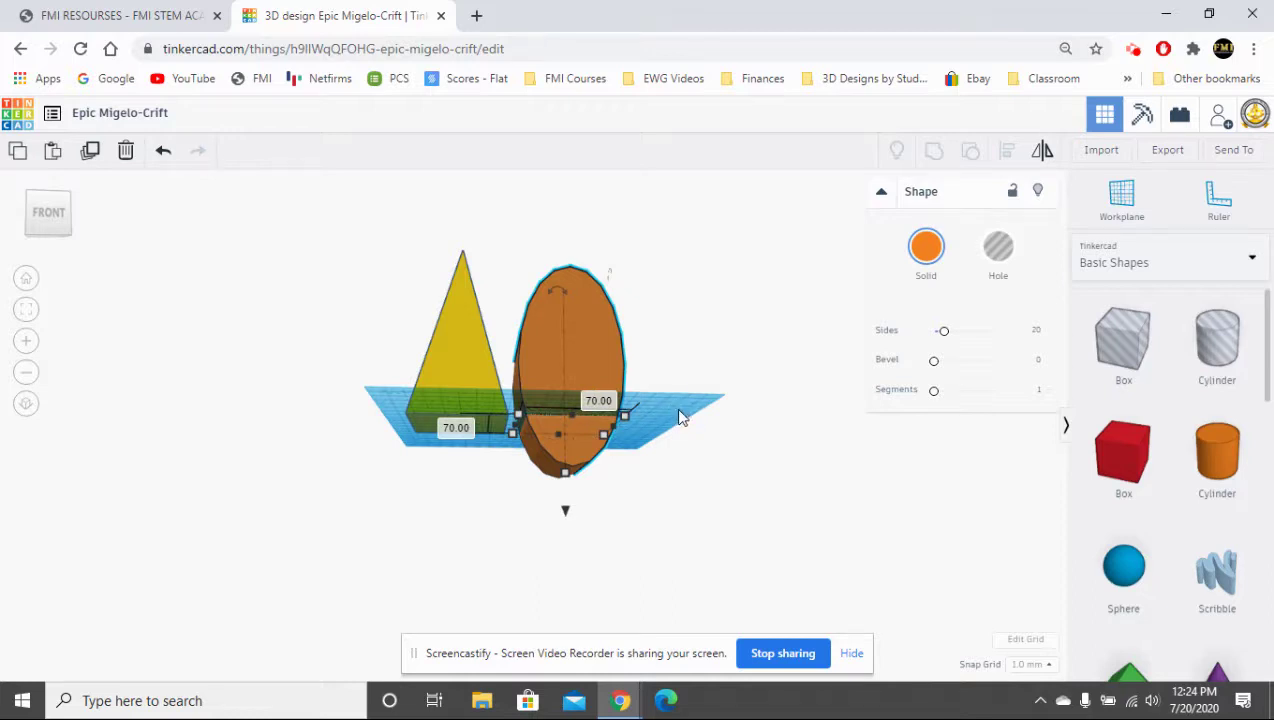
right_click_drag(679, 393, 672, 443)
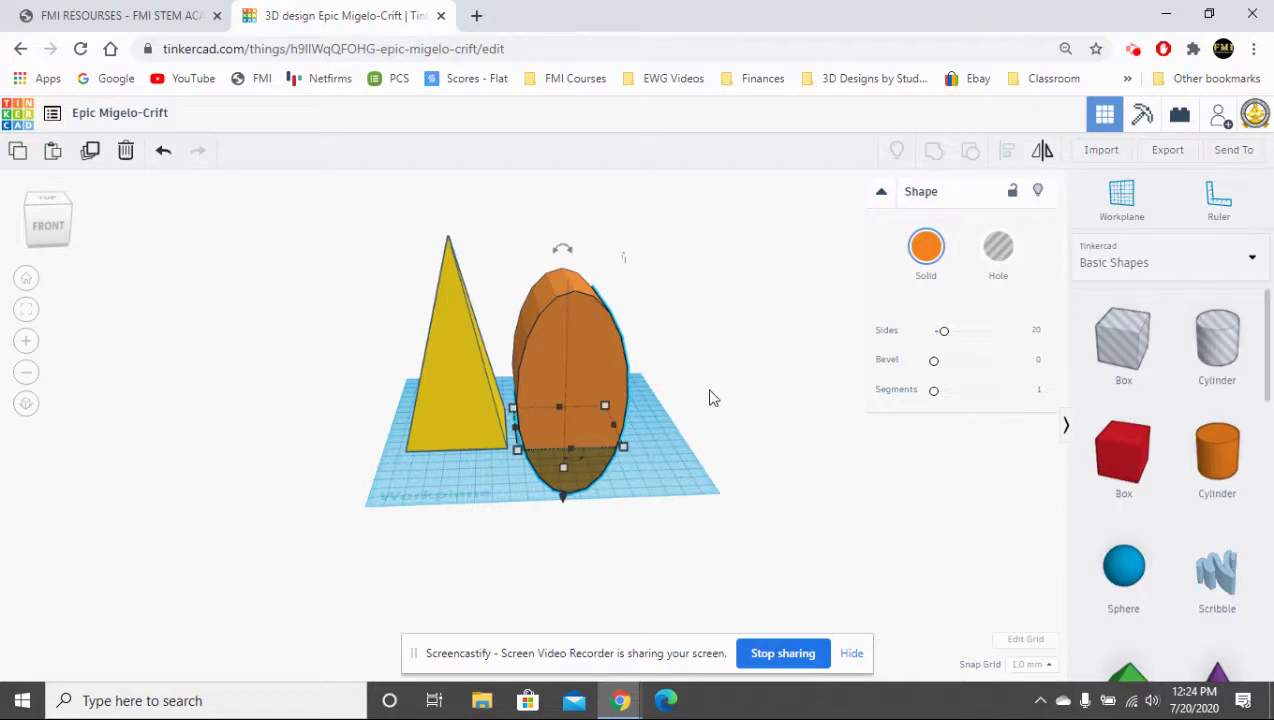
scroll(709, 398, "down", 2)
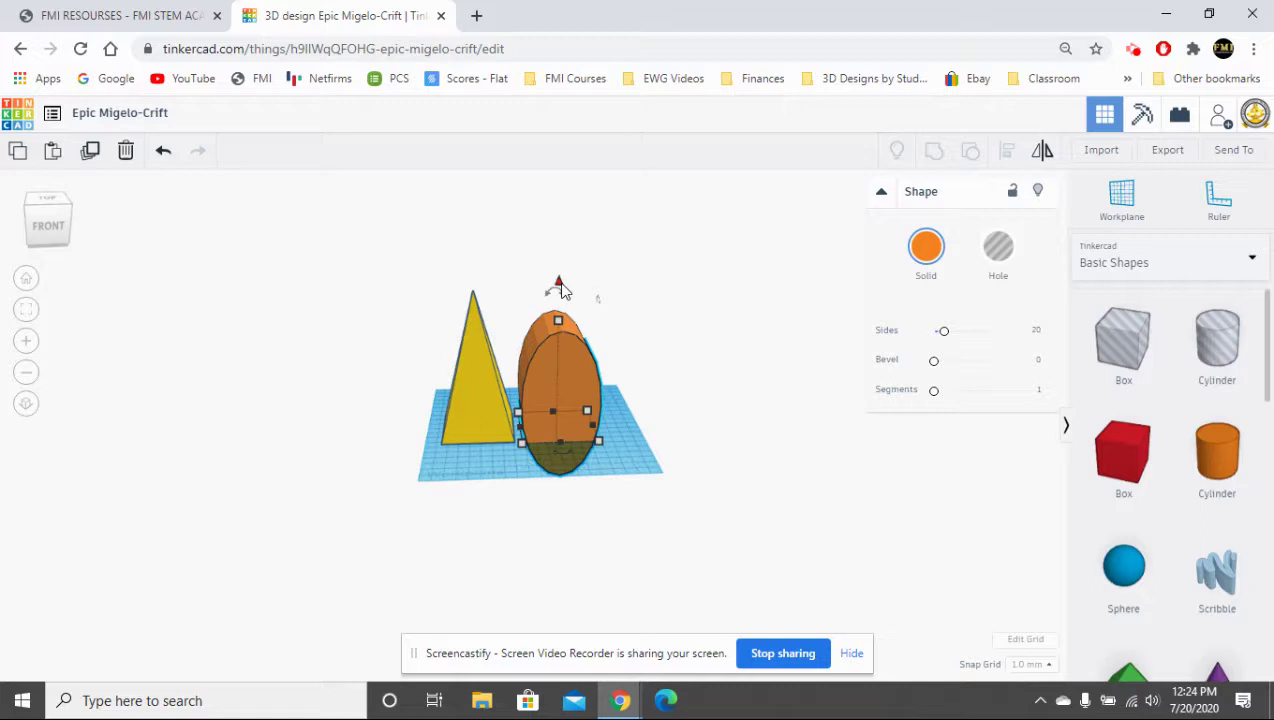
left_click_drag(559, 287, 558, 246)
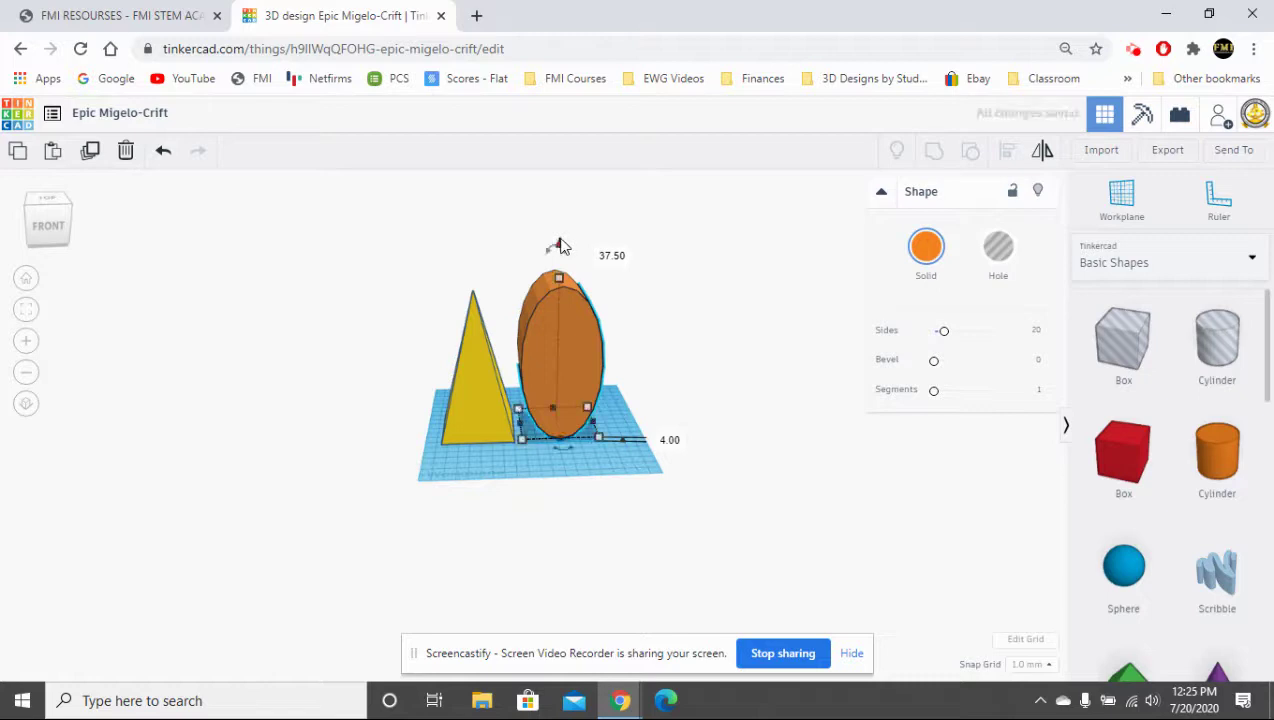
left_click(670, 442)
type("4")
key("Return")
scroll(576, 495, "up", 3)
scroll(577, 498, "up", 3)
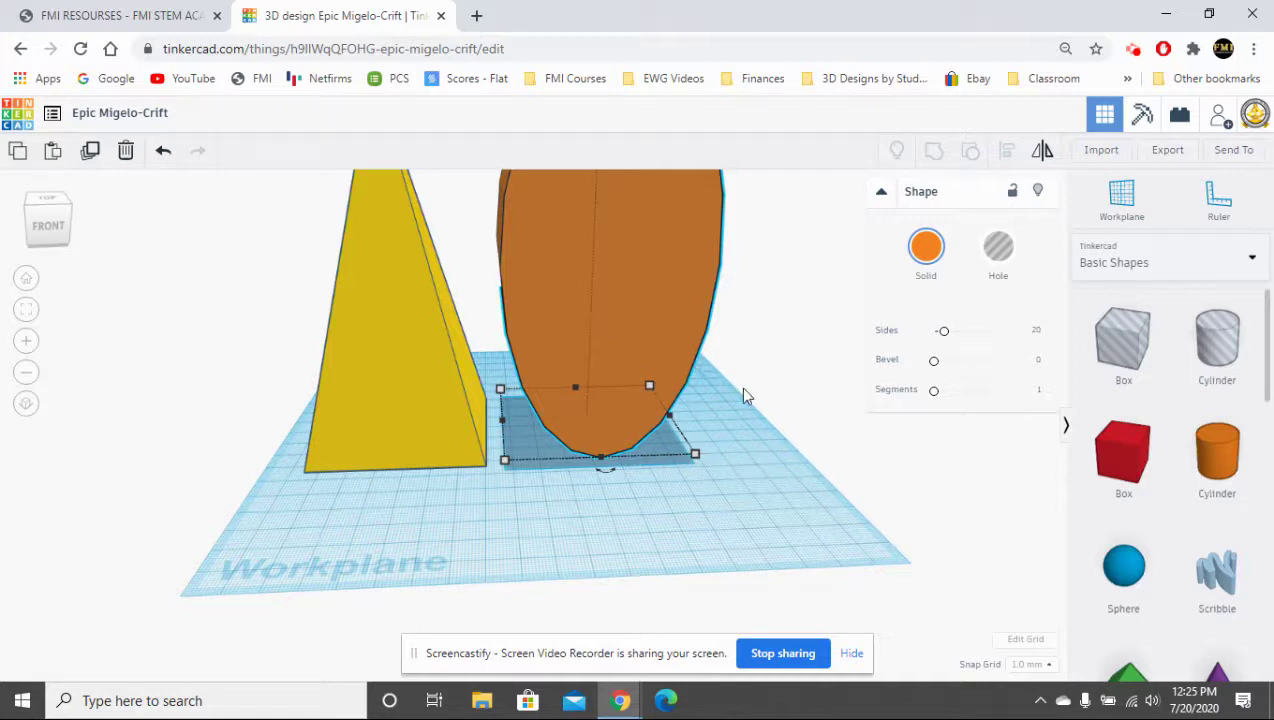
Nudge the cylinder and pyramid right until the pyramid's base meets the cylinder
key("Right")
key("Right")
key("Right")
key("Right")
key("Right")
key("Right")
key("Right")
key("Right")
key("Right")
key("Right")
key("Right")
key("Right")
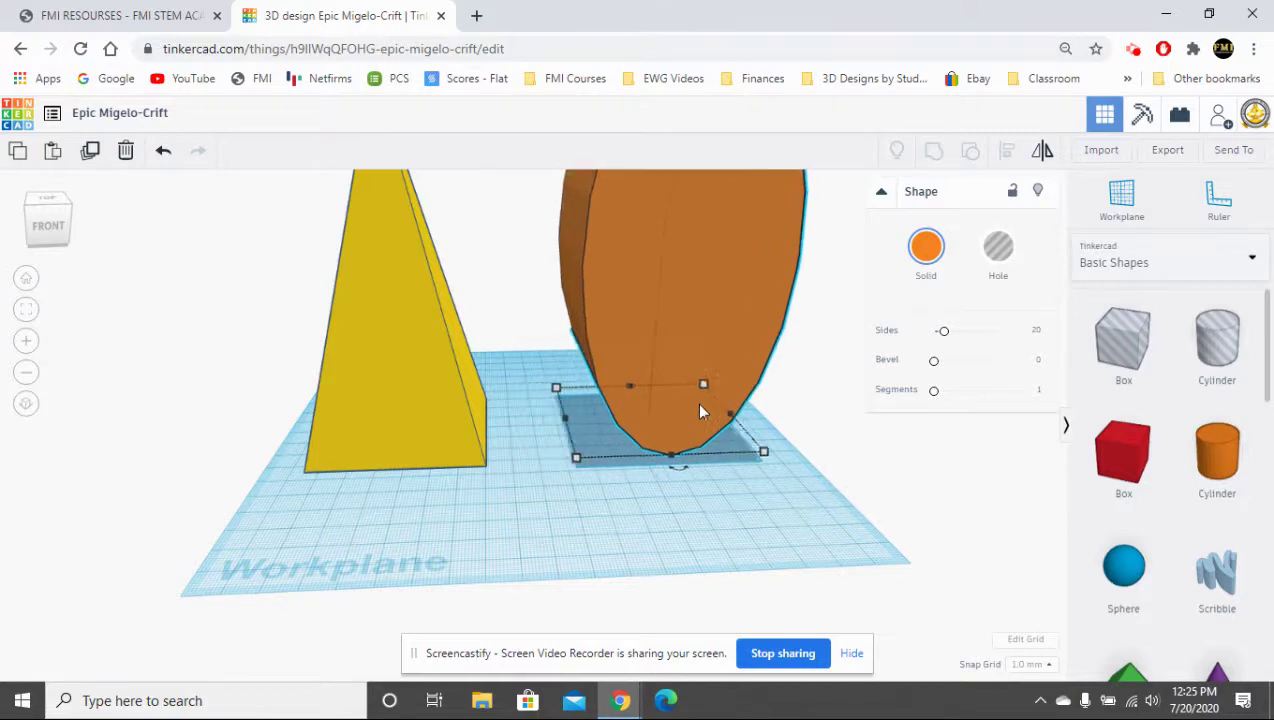
left_click(405, 400)
key("Right")
key("Right")
key("Right")
key("Right")
key("Right")
key("Right")
key("Right")
key("Right")
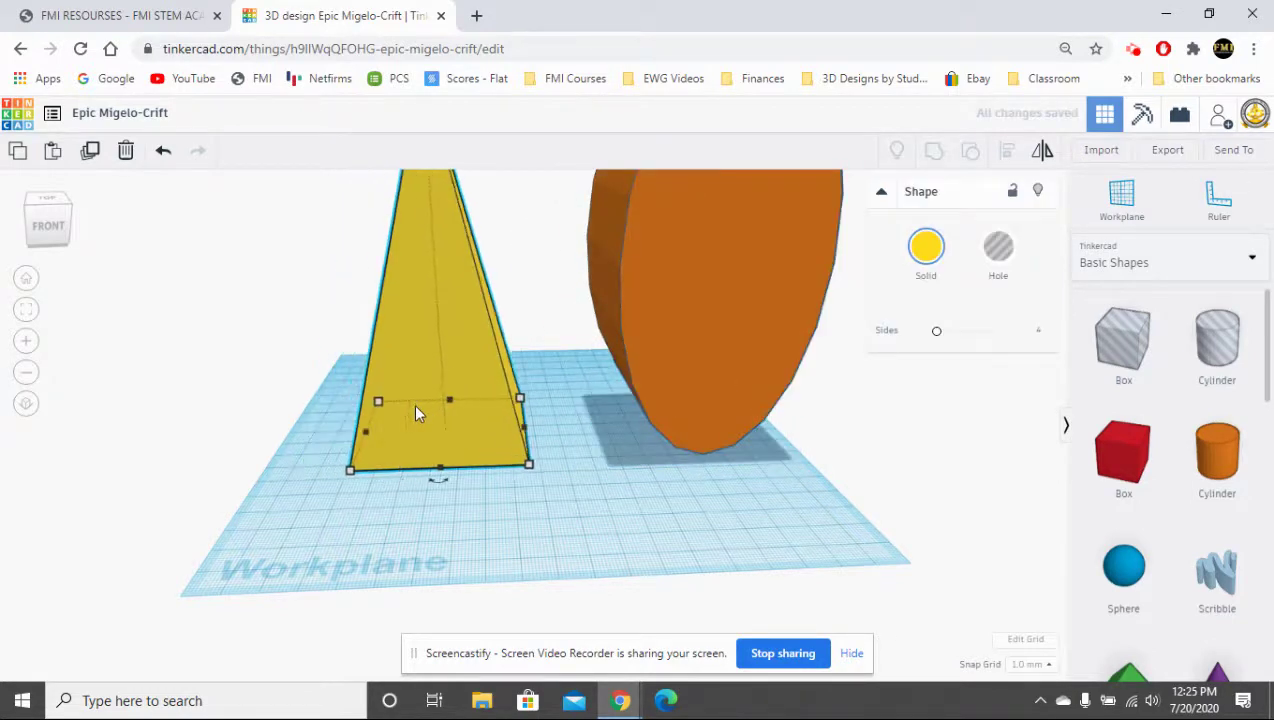
key("Right")
key("Right")
key("Right")
key("Right")
key("Right")
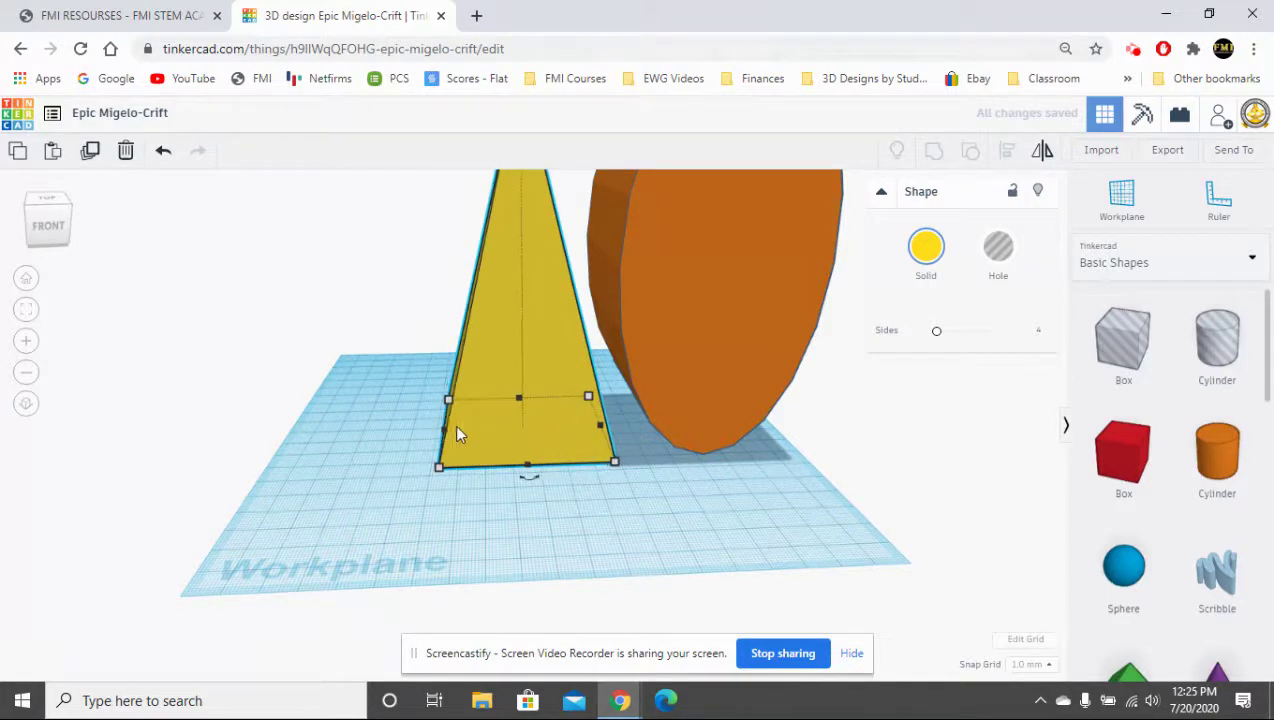
key("Right")
key("Right")
key("Right")
key("Right")
key("Right")
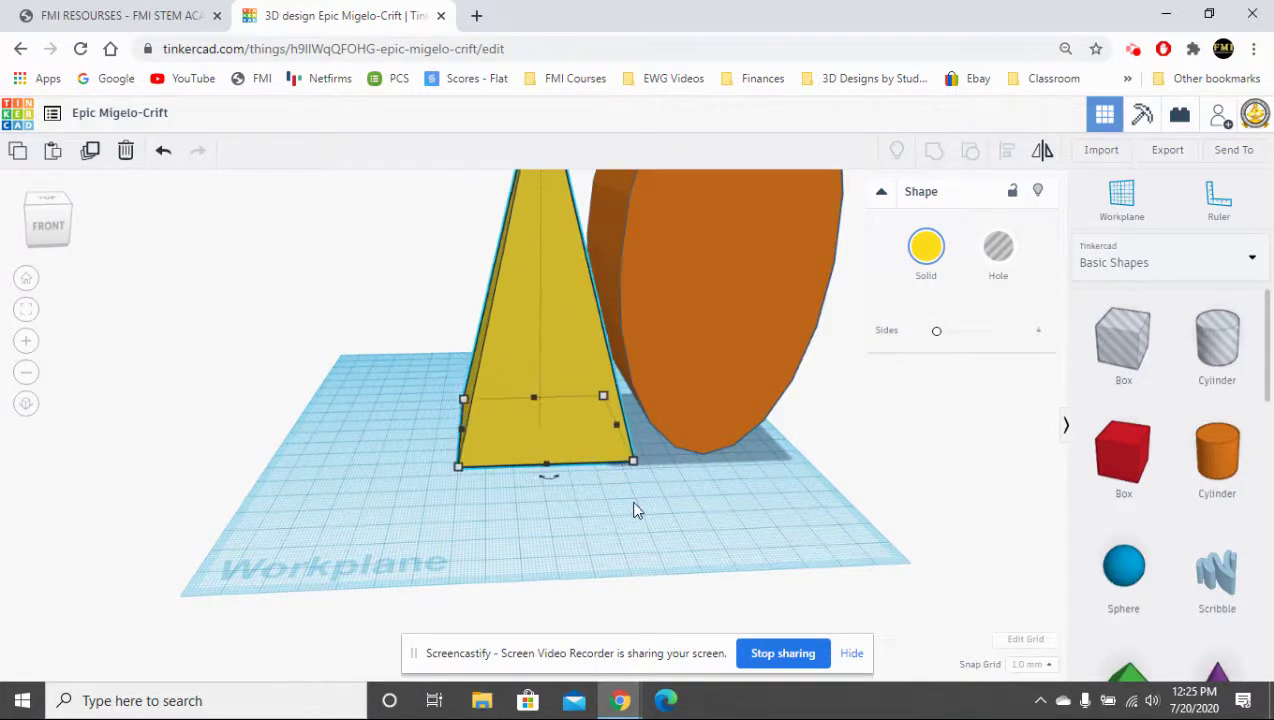
key("Right")
key("Right")
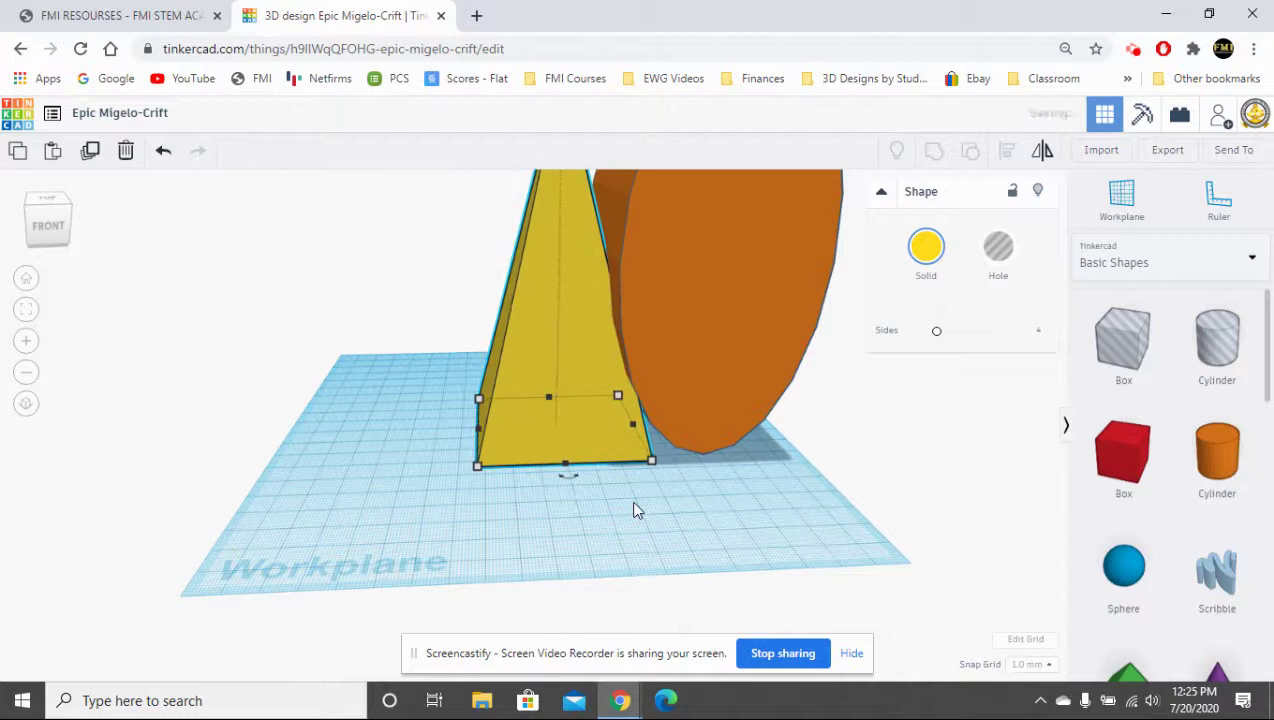
right_click_drag(645, 557, 608, 529)
Convert the orange cylinder into a hole
scroll(610, 529, "down", 5)
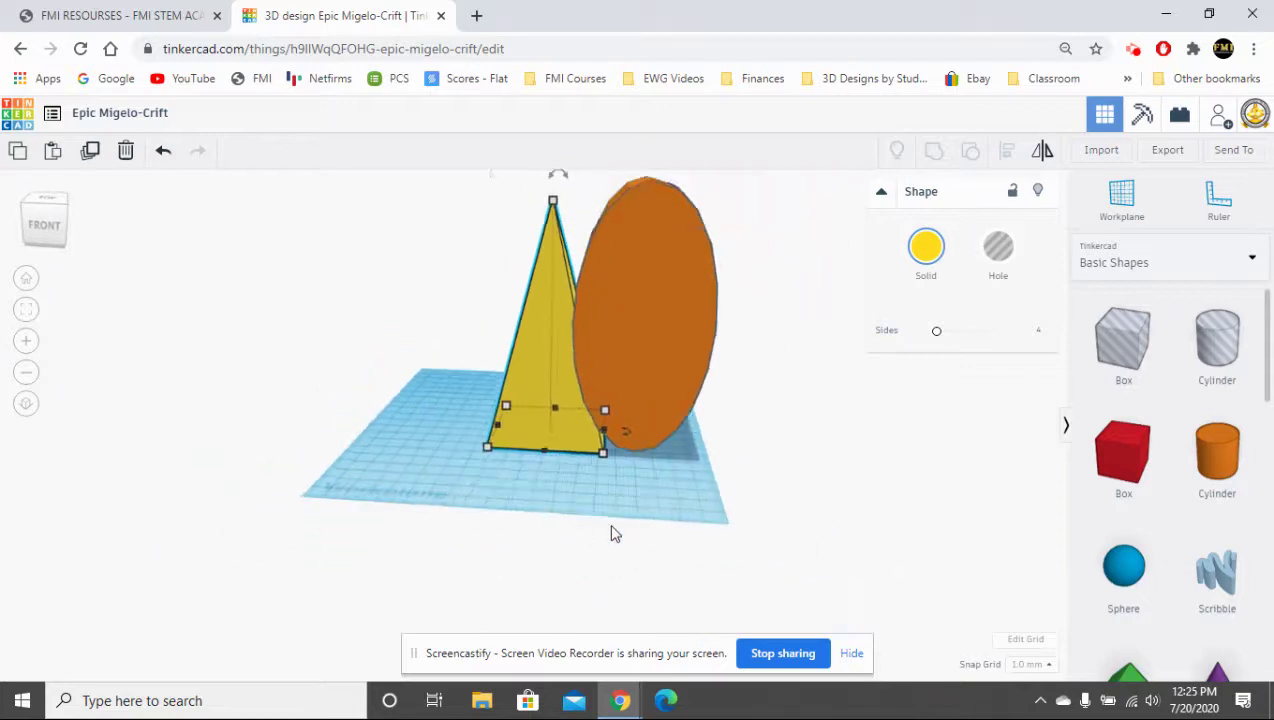
left_click(646, 265)
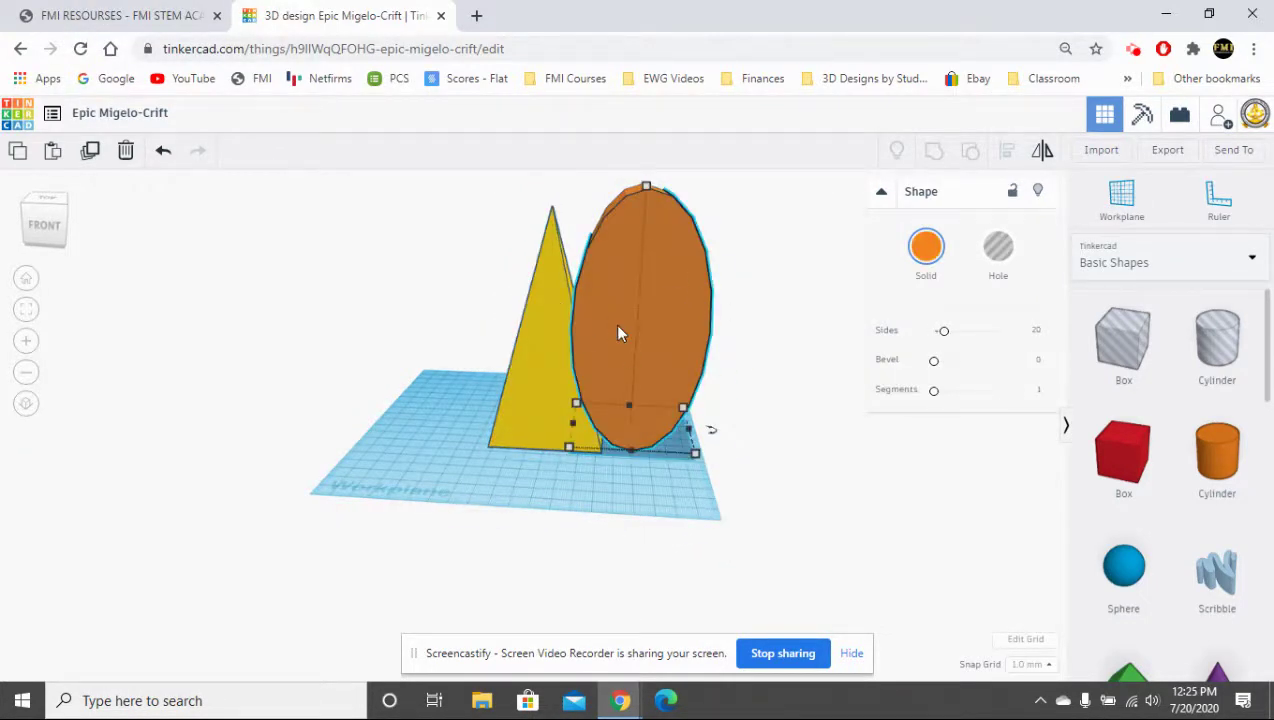
left_click(999, 248)
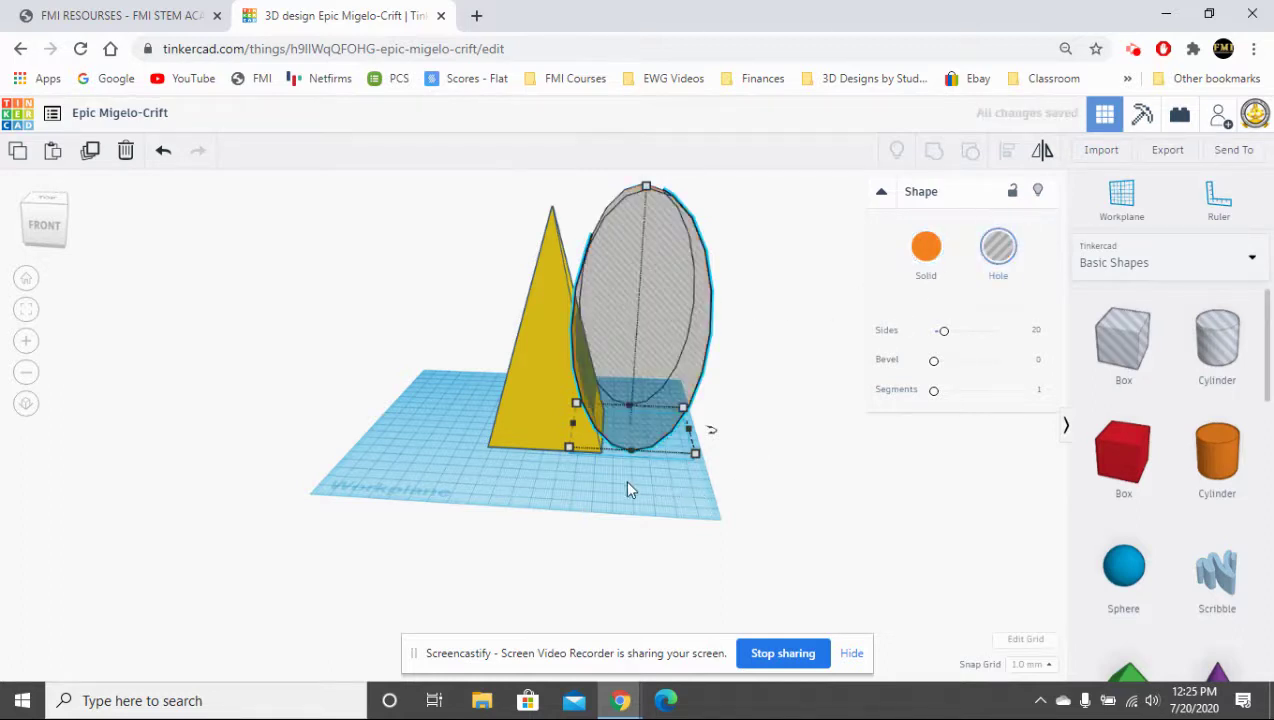
Nudge the hole left so it overlaps the pyramid's base
right_click_drag(611, 512, 533, 511)
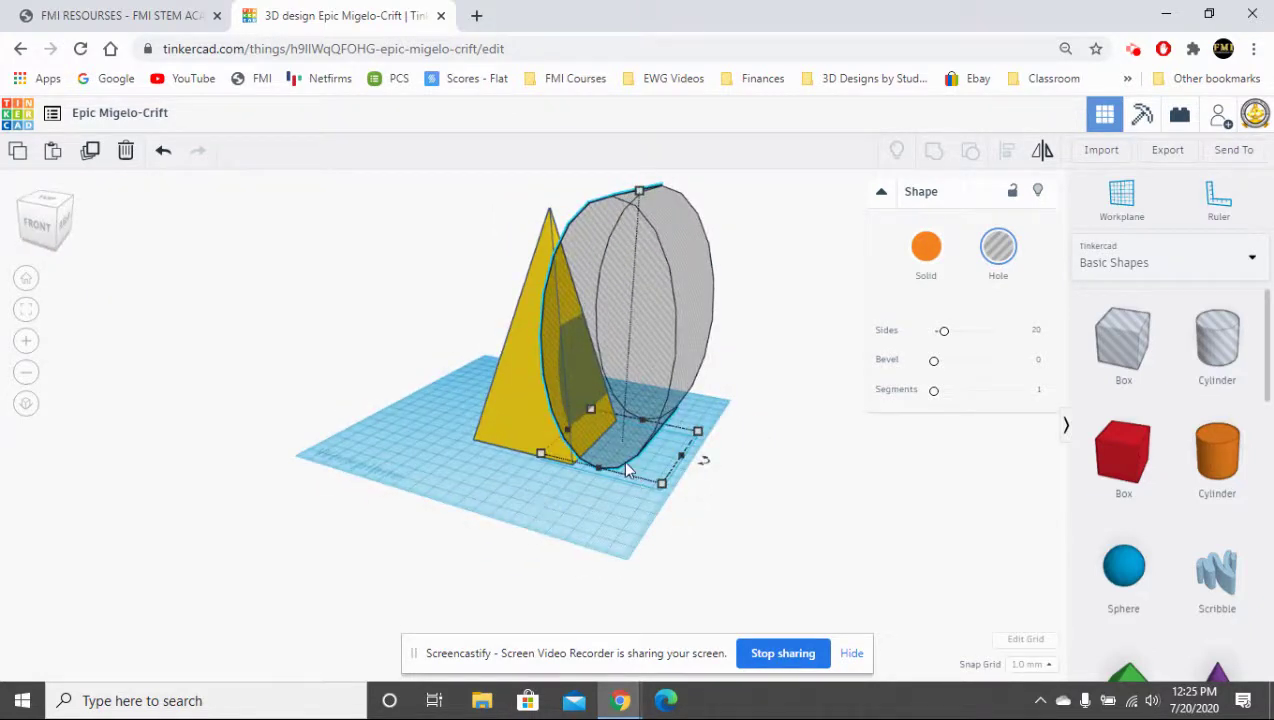
key("Left")
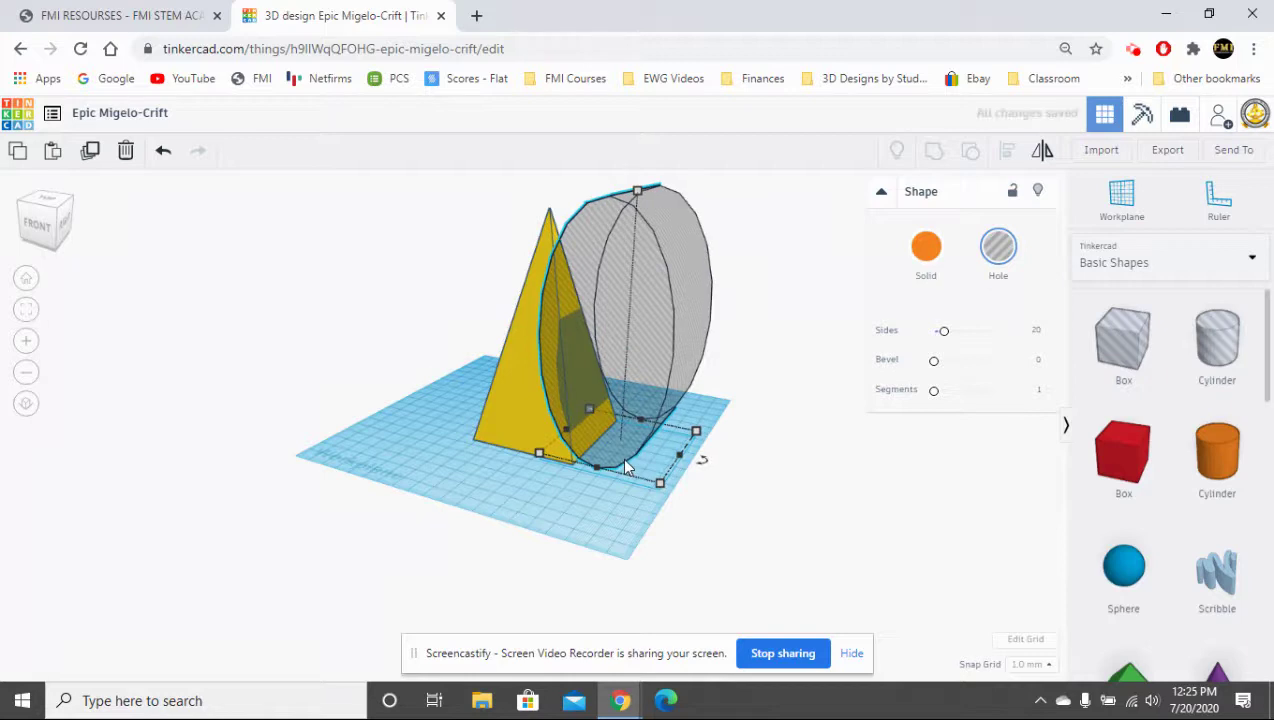
key("Left")
key("Left")
key("Left")
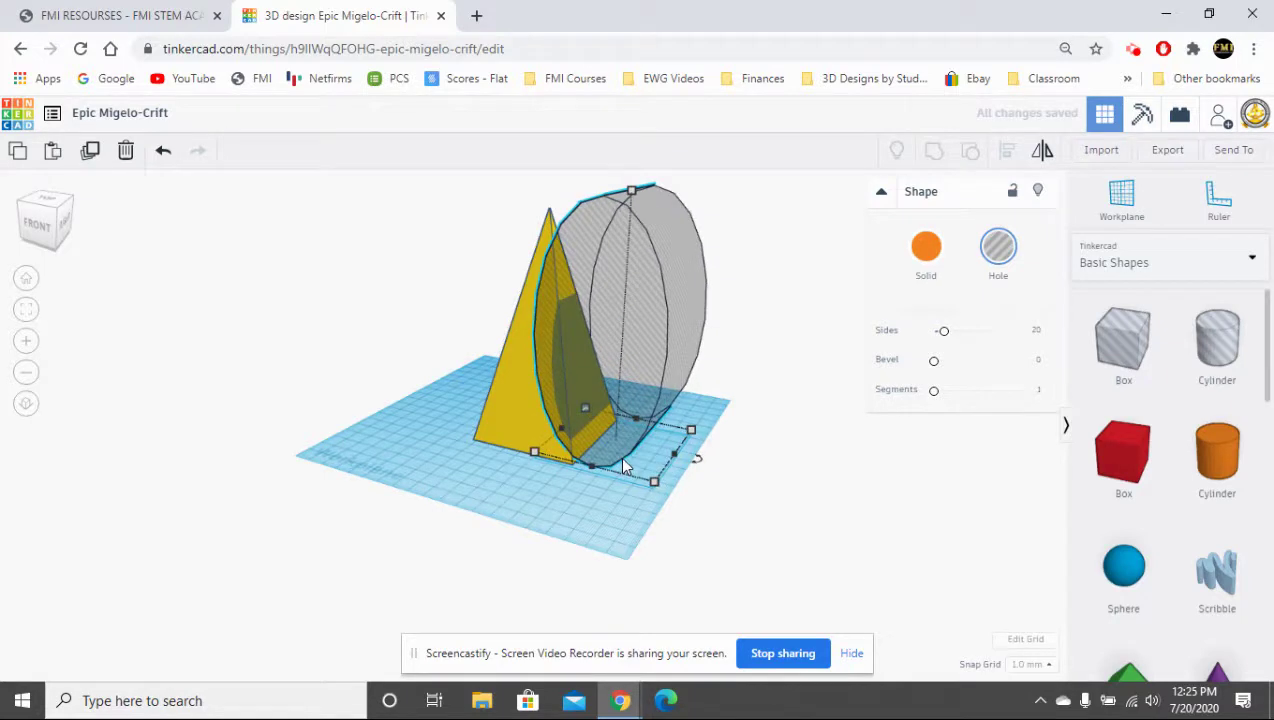
key("Left")
key("Left")
key("Left")
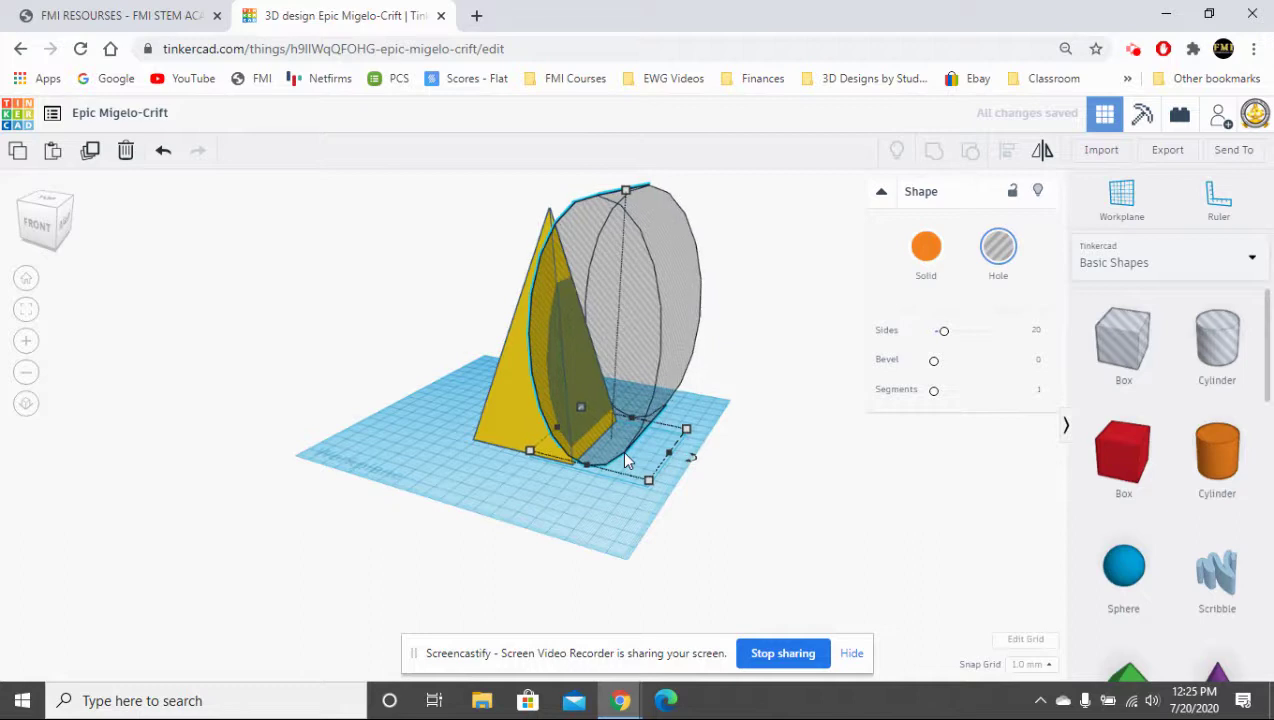
key("Left")
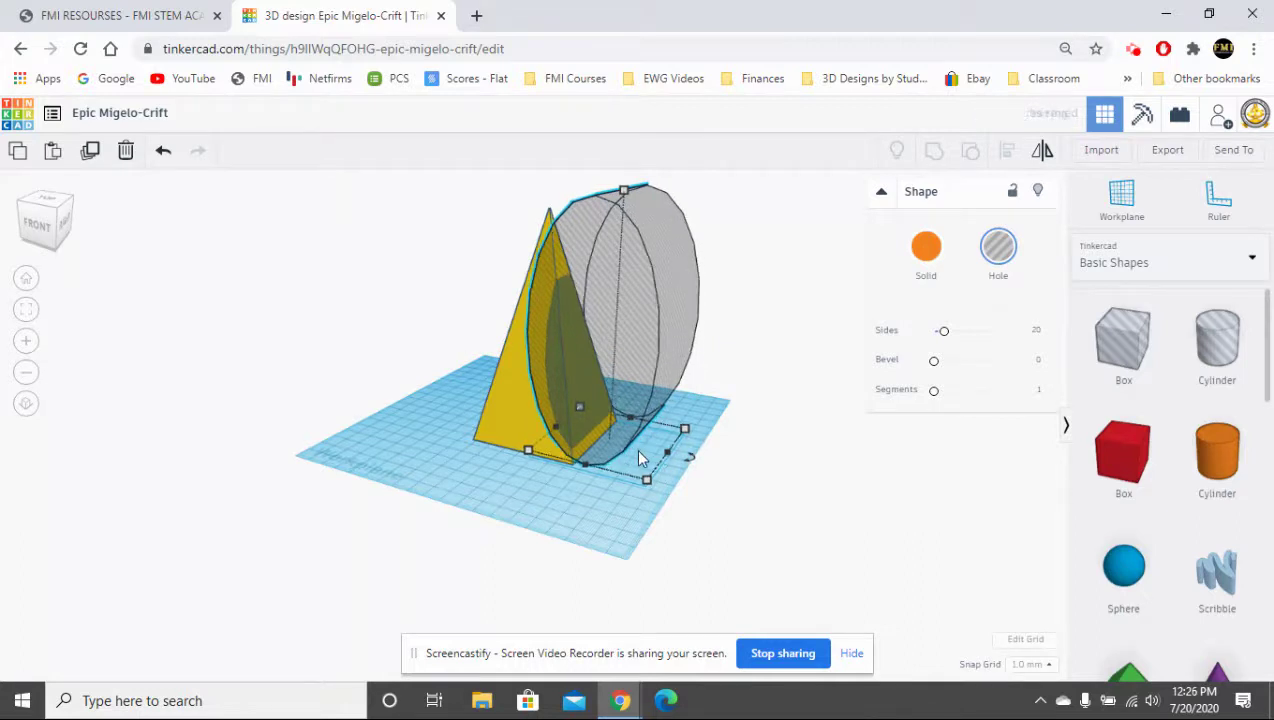
key("Right")
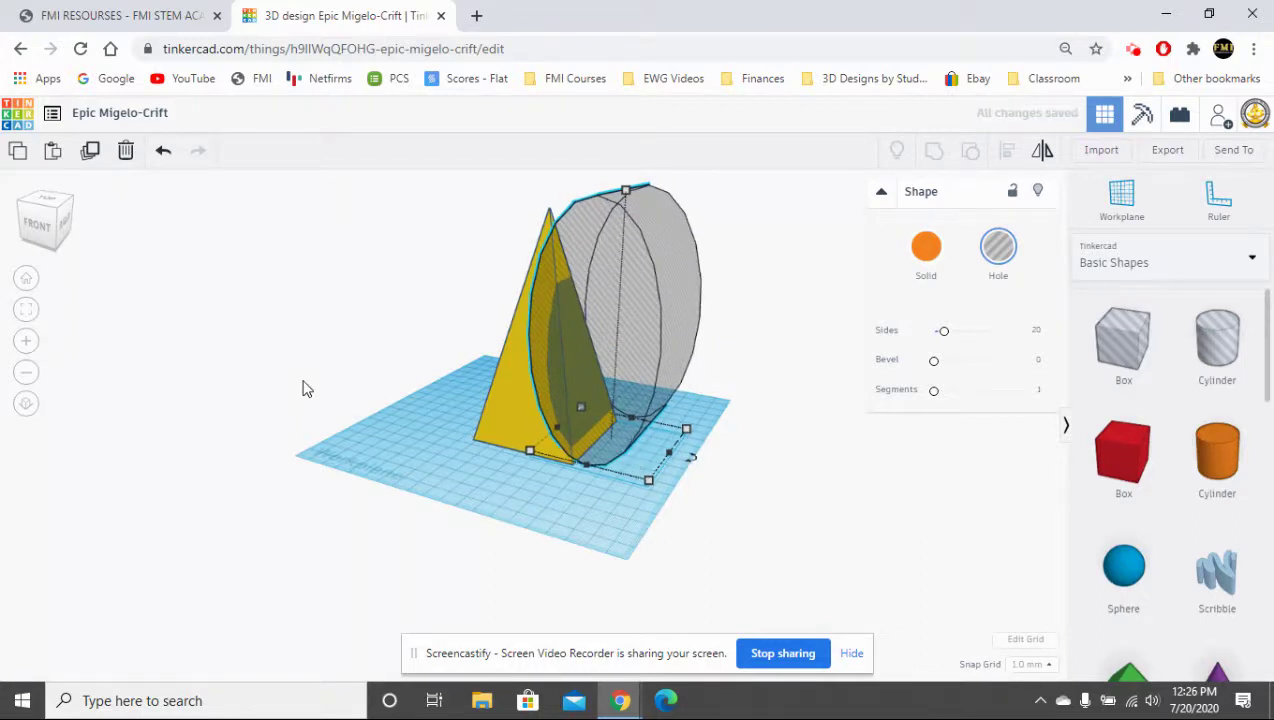
scroll(368, 432, "up", 3)
scroll(526, 483, "up", 3)
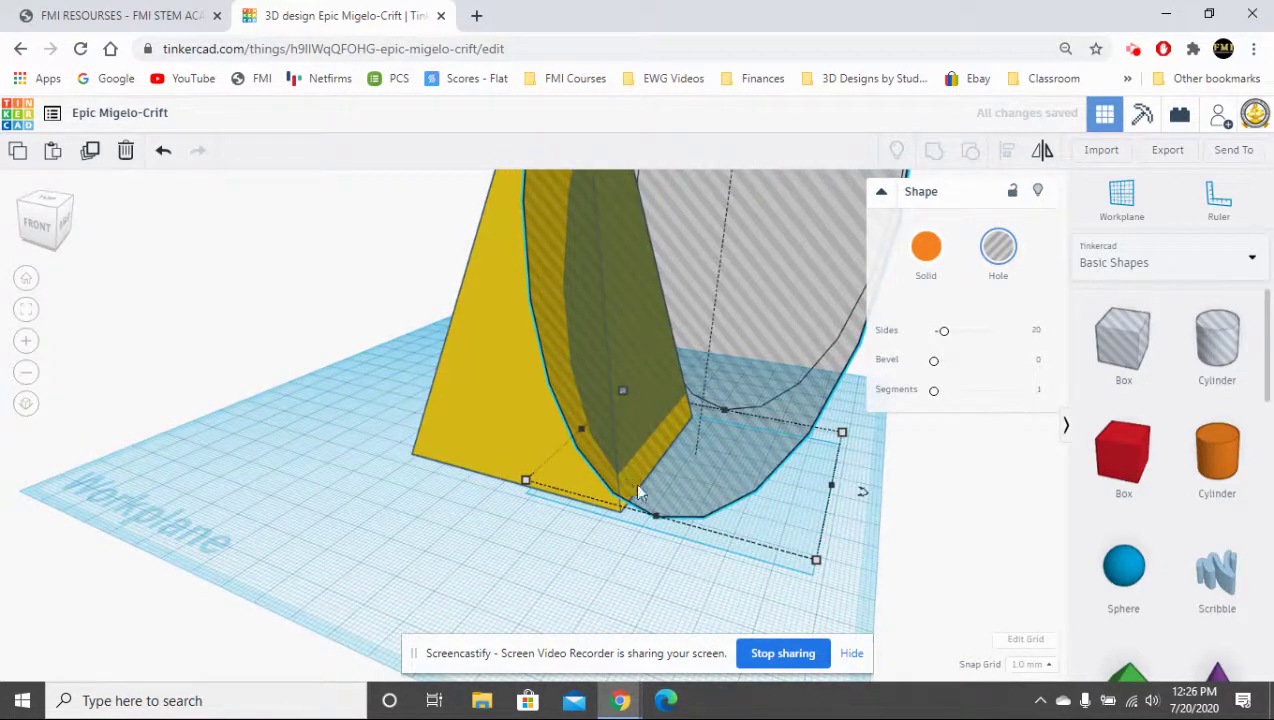